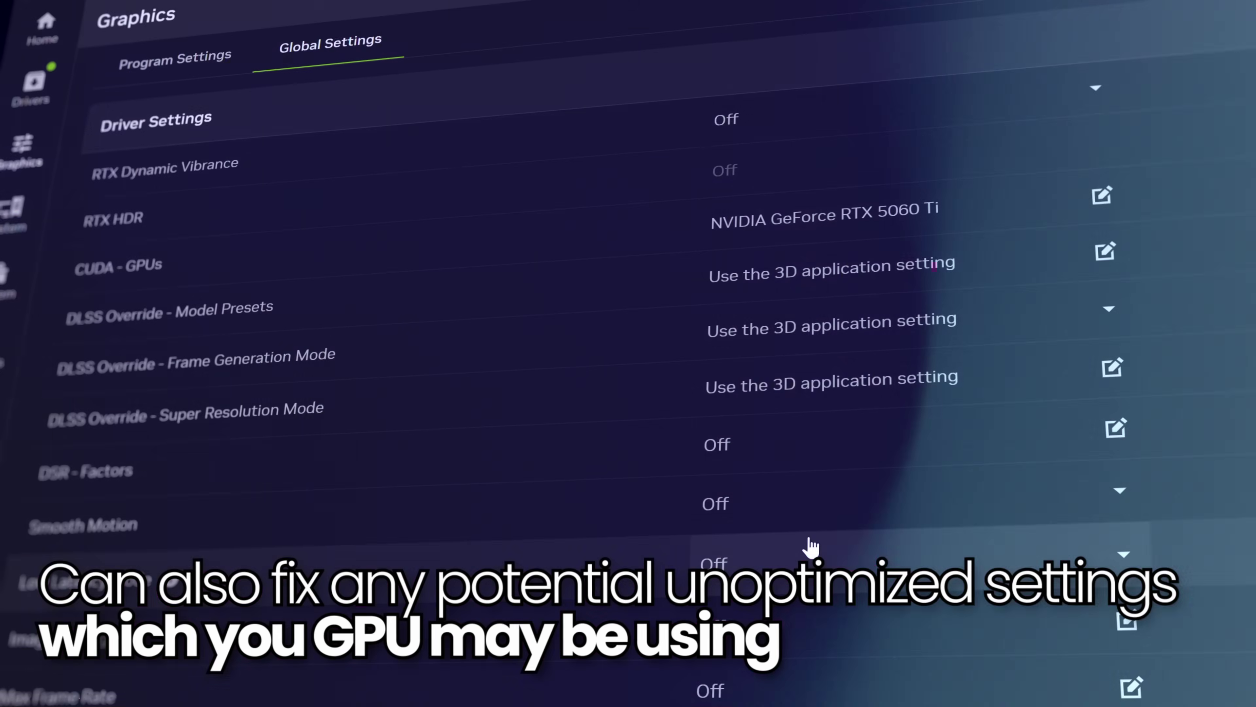
Step: Apply promo code PAN20 to the Windows 11 Pro key order, then activate Windows with the key
scroll(801, 551, down, 2)
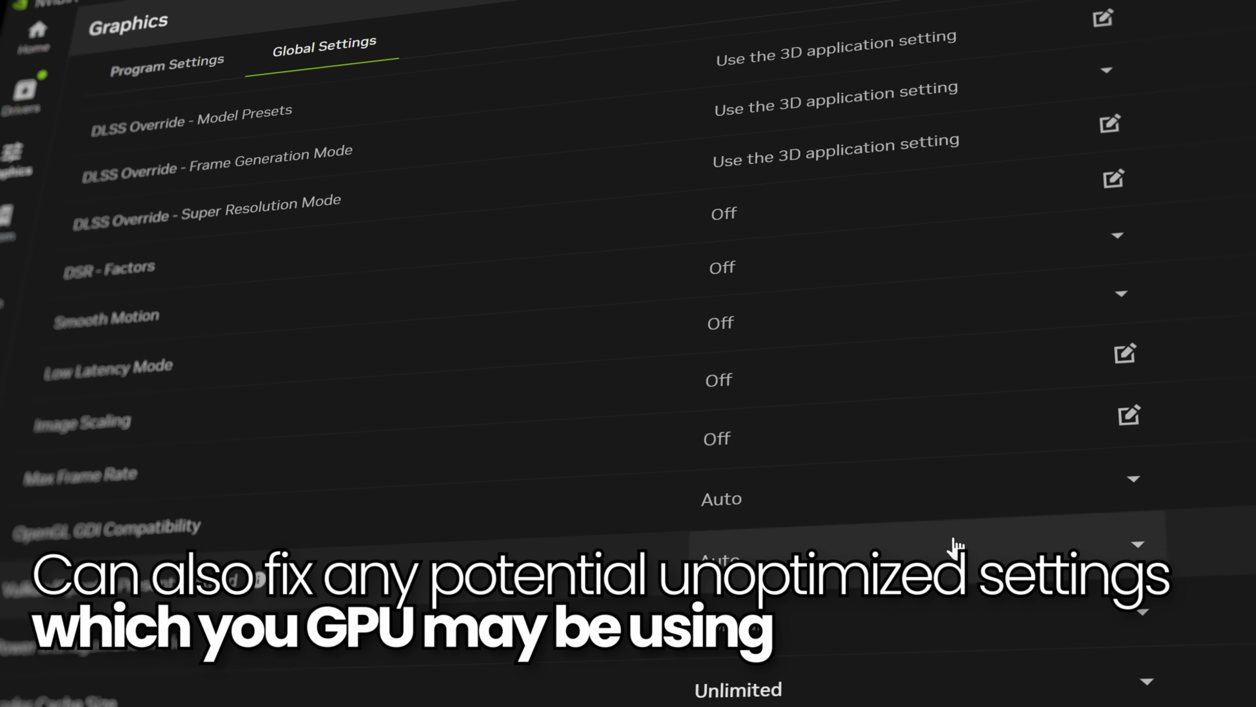
scroll(628, 347, down, 1)
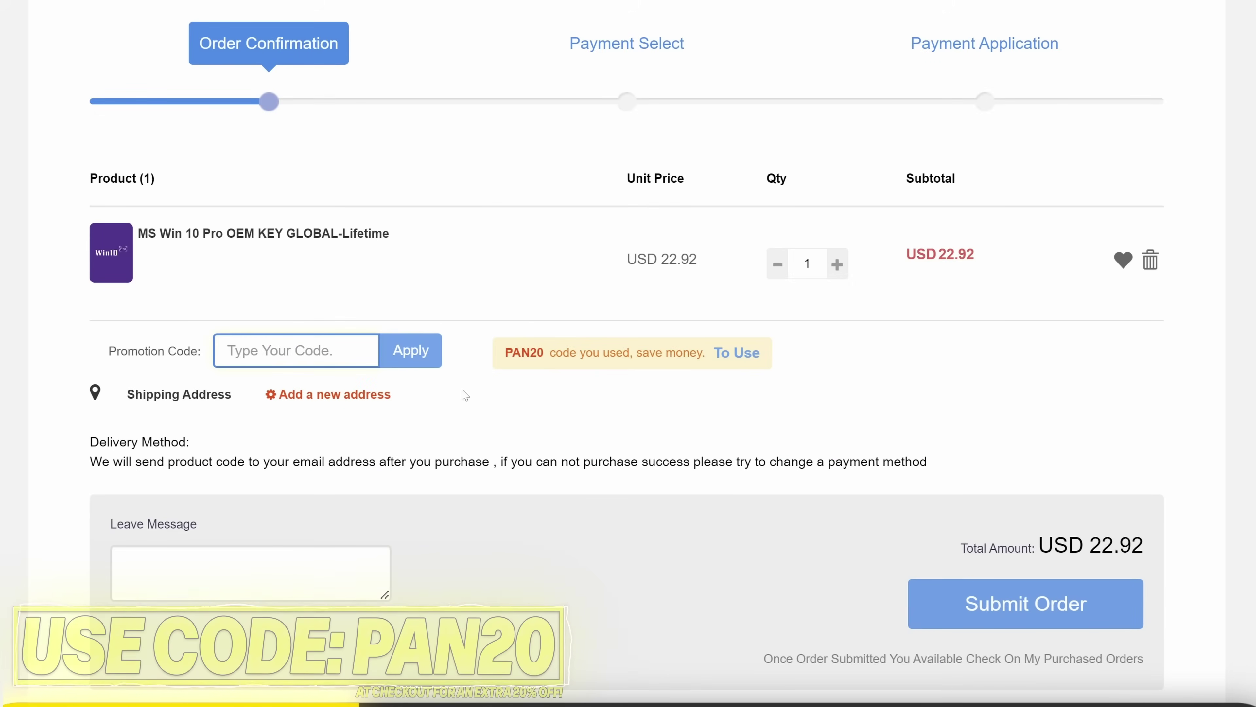
text(PAN20)
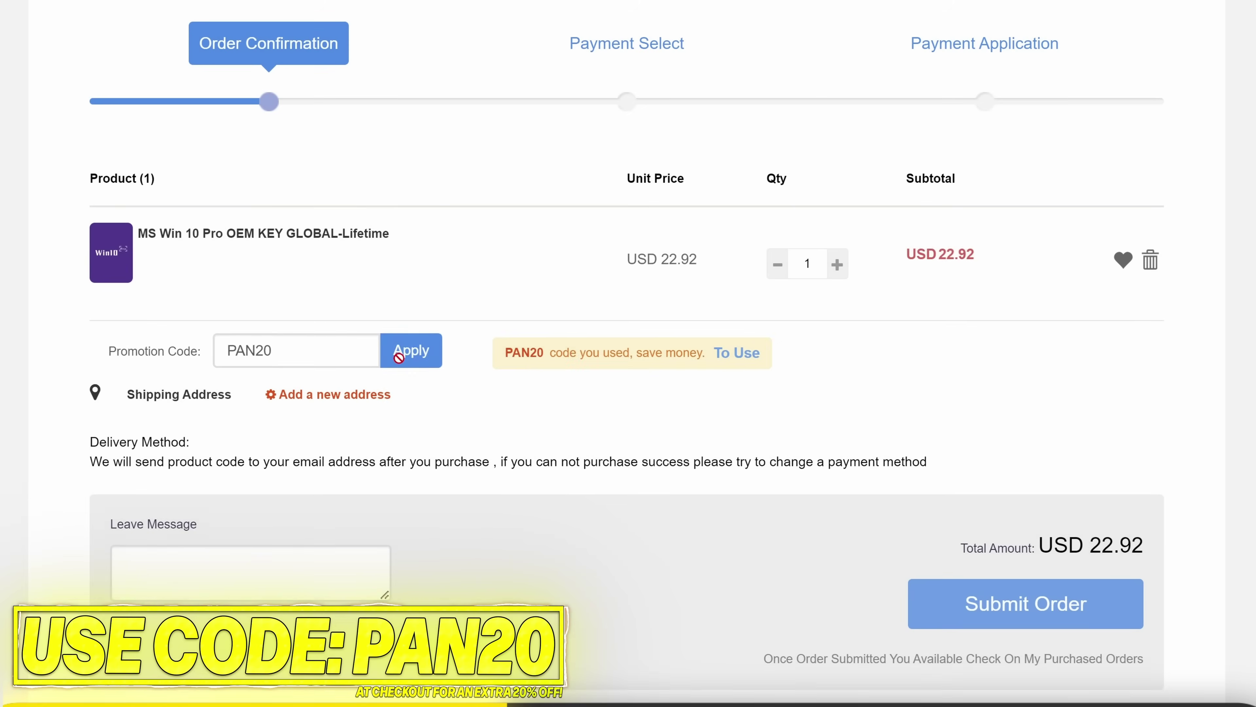
click(406, 356)
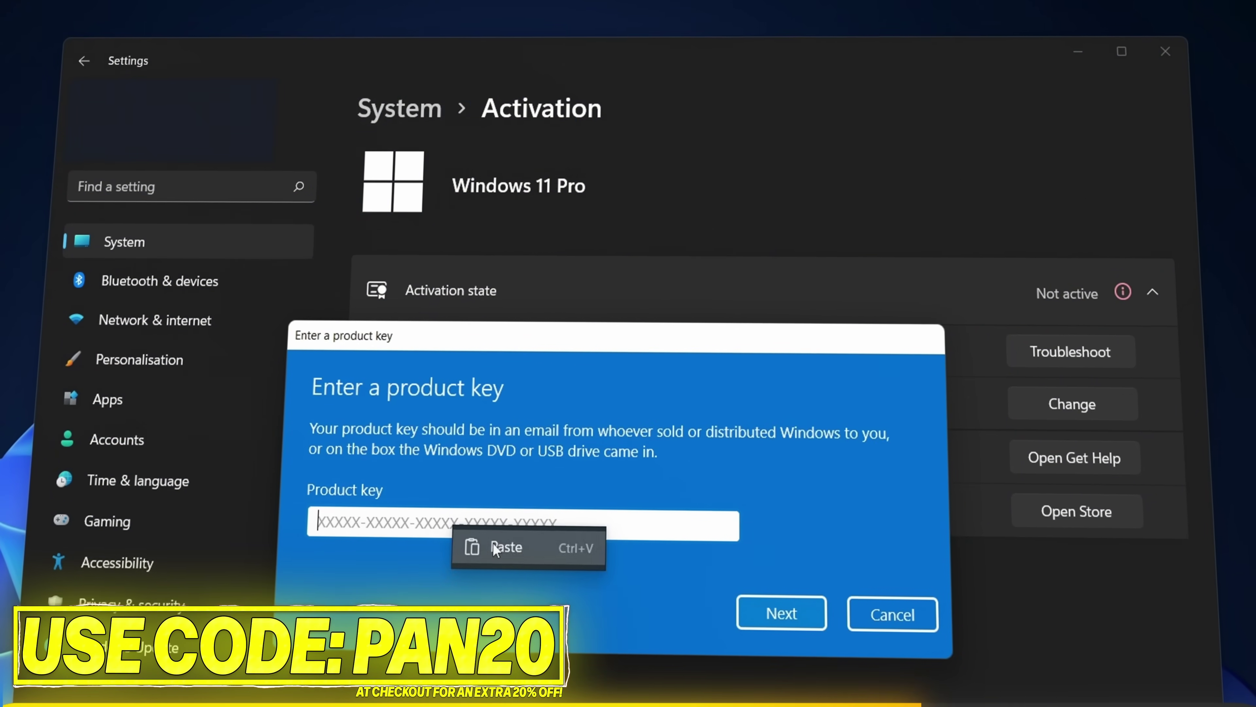
click(783, 612)
click(781, 553)
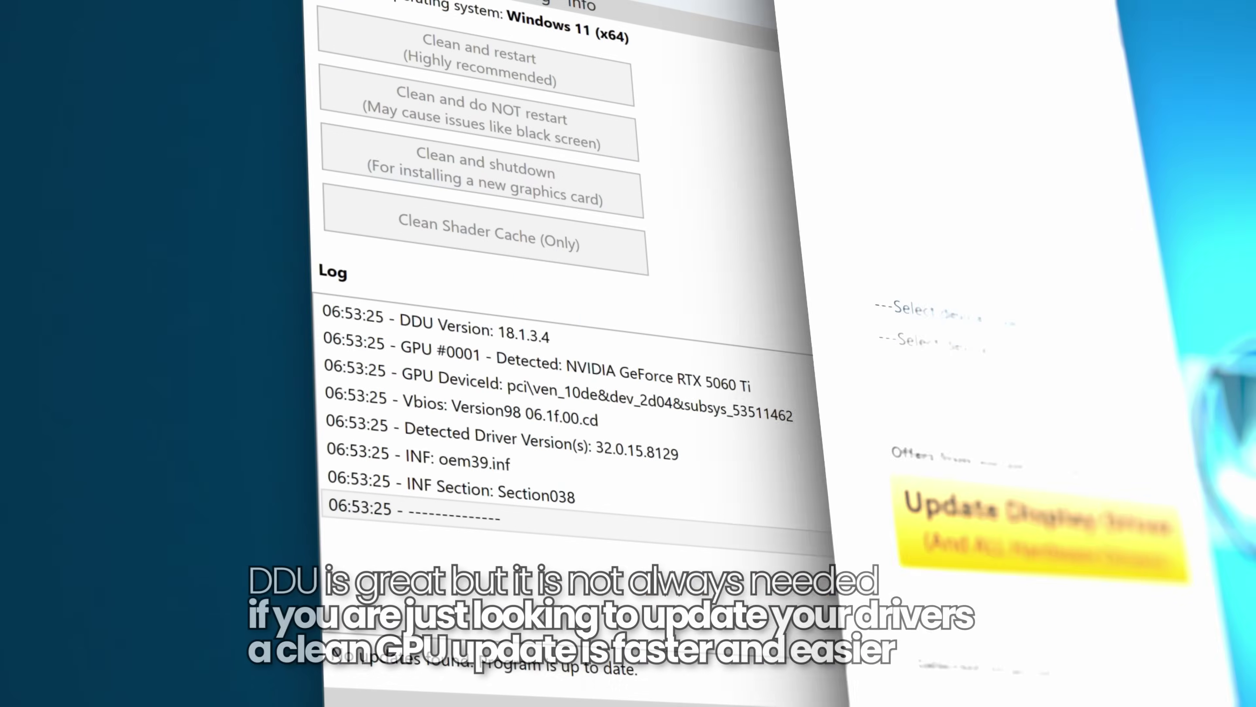
Step: In DDU set device type to GPU and vendor to NVIDIA, then start the latest driver download
click(842, 323)
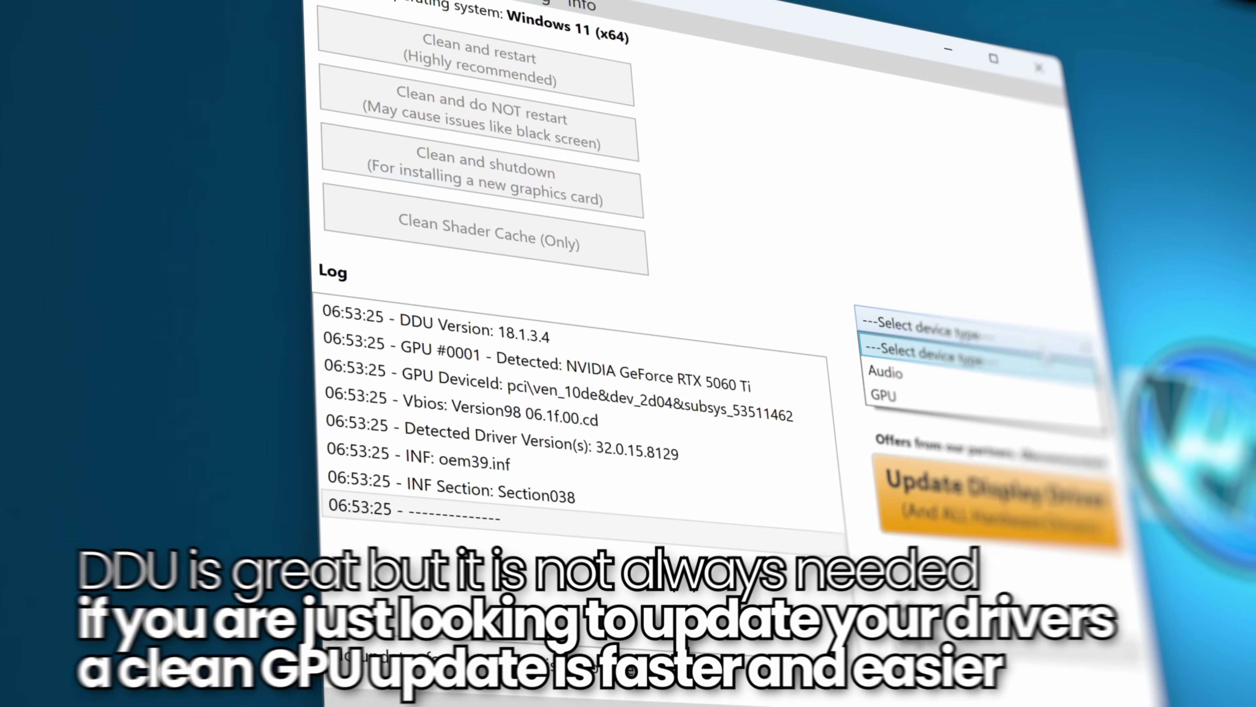
click(813, 396)
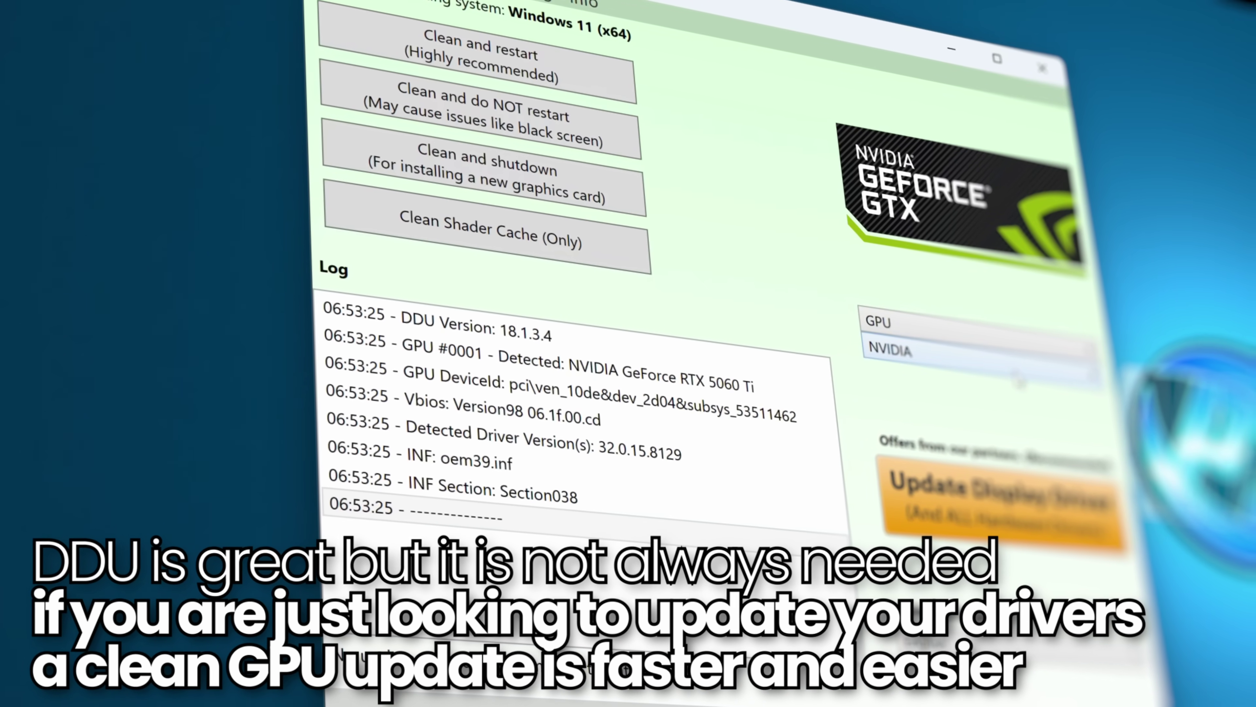
click(954, 435)
click(989, 350)
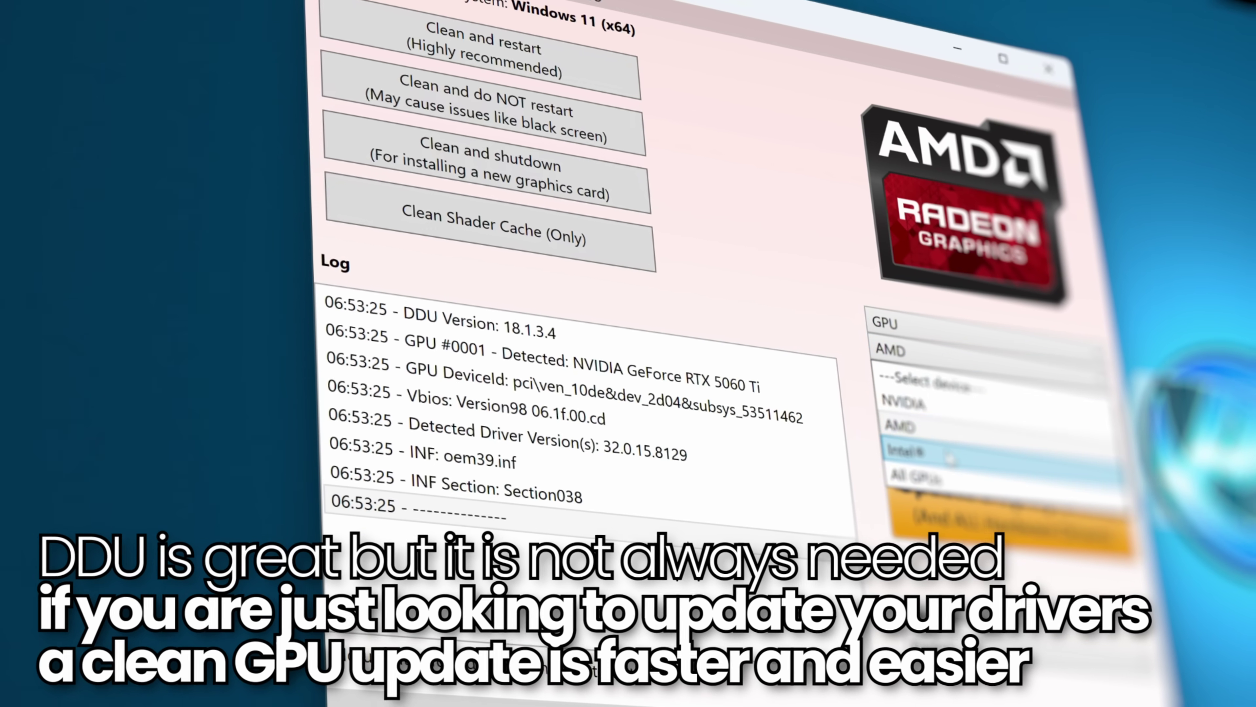
click(950, 458)
click(920, 478)
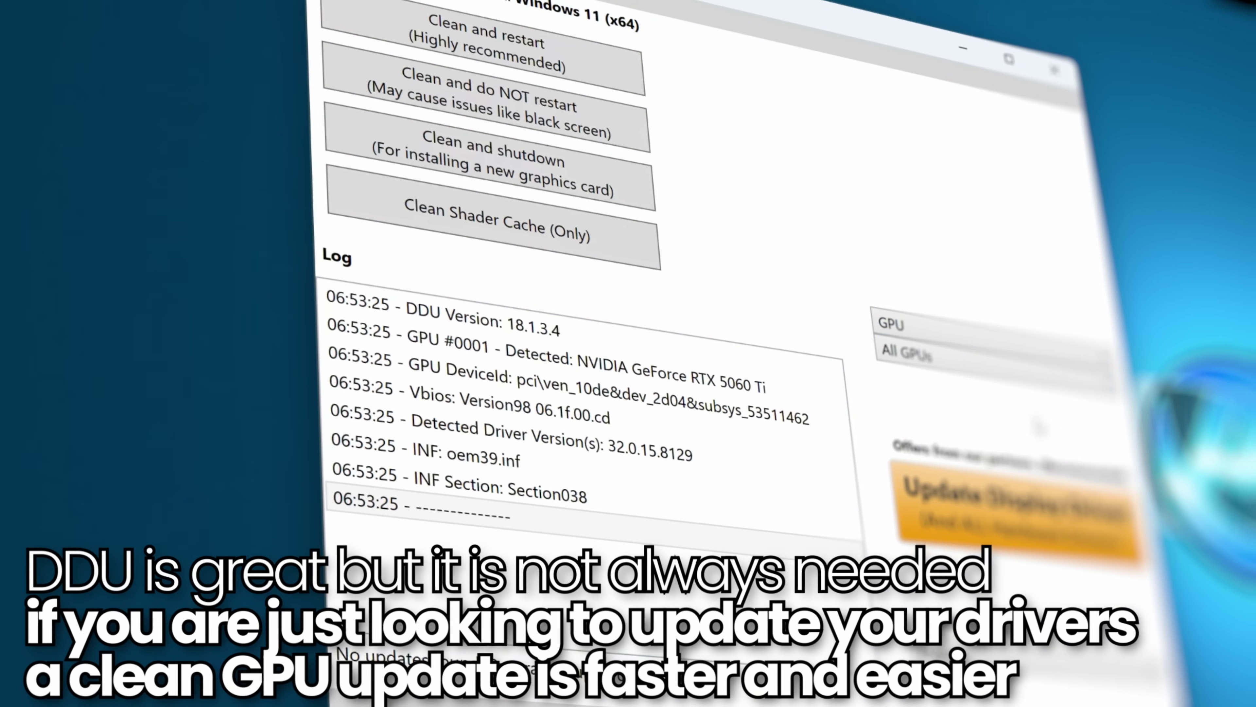
click(1004, 420)
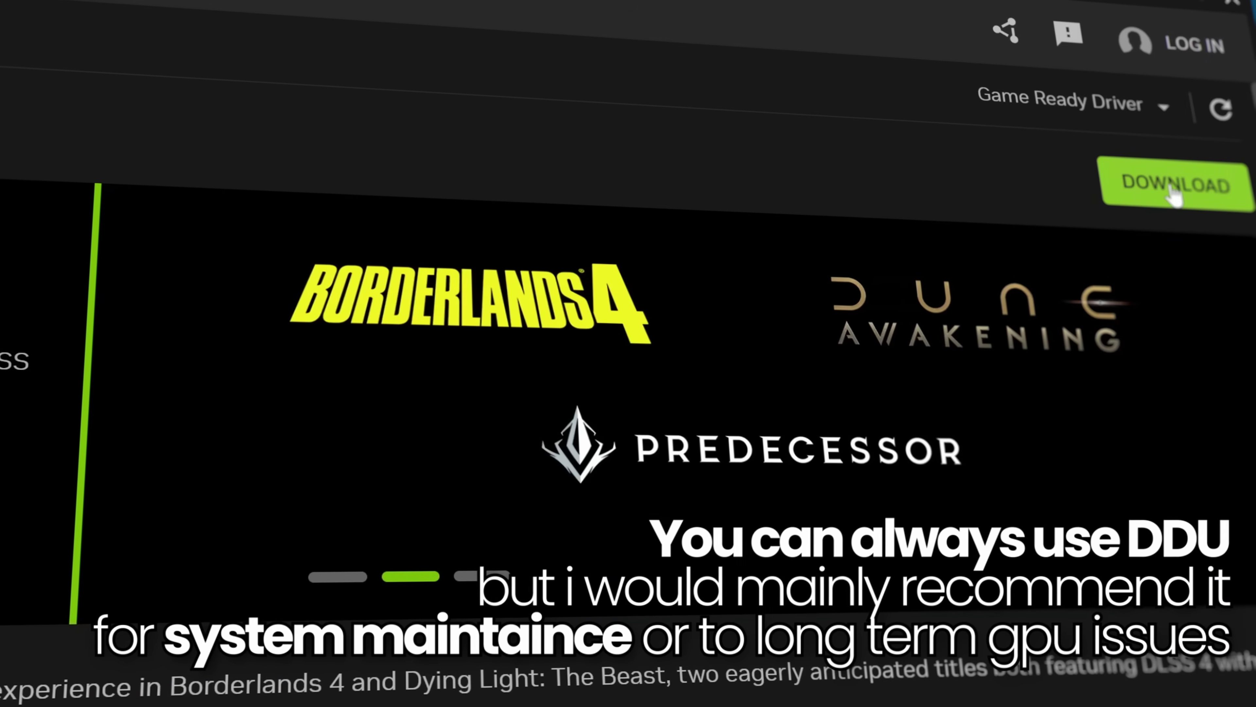
click(1178, 194)
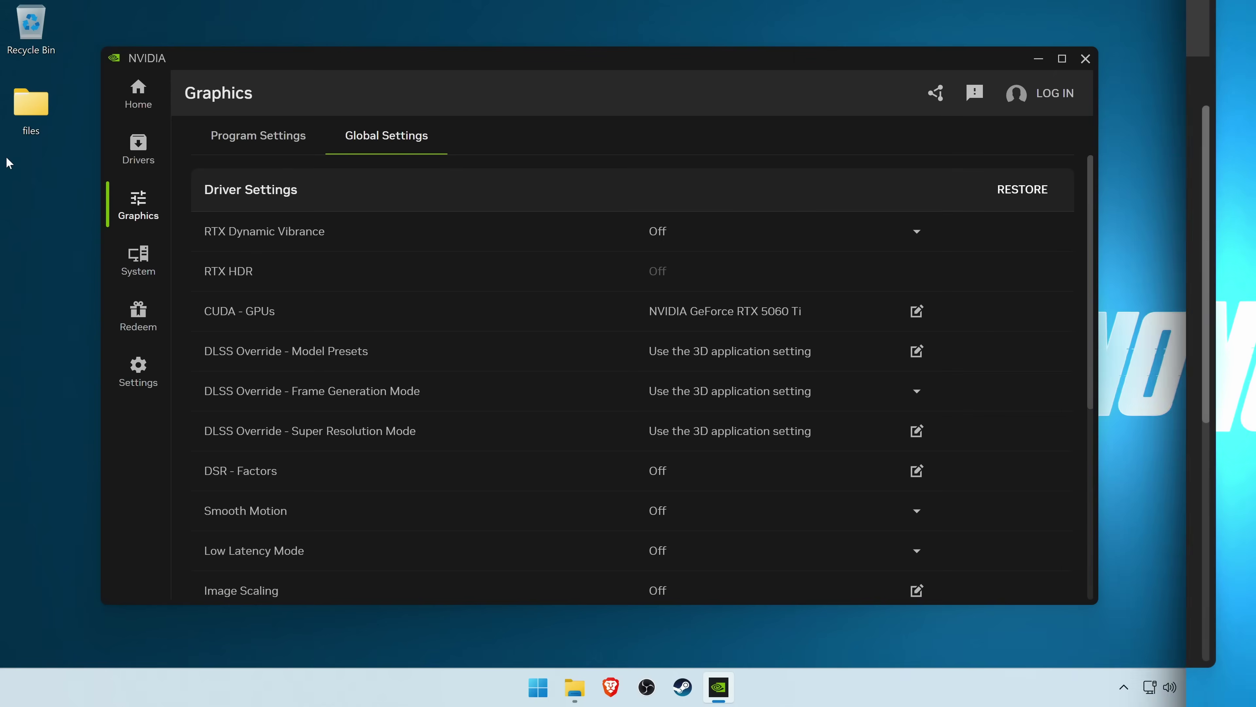
Step: Snip screenshots of the NVIDIA App settings, Control Panel 3D settings and AMD graphics settings
key(super+shift+s)
drag(275, 171, 1120, 628)
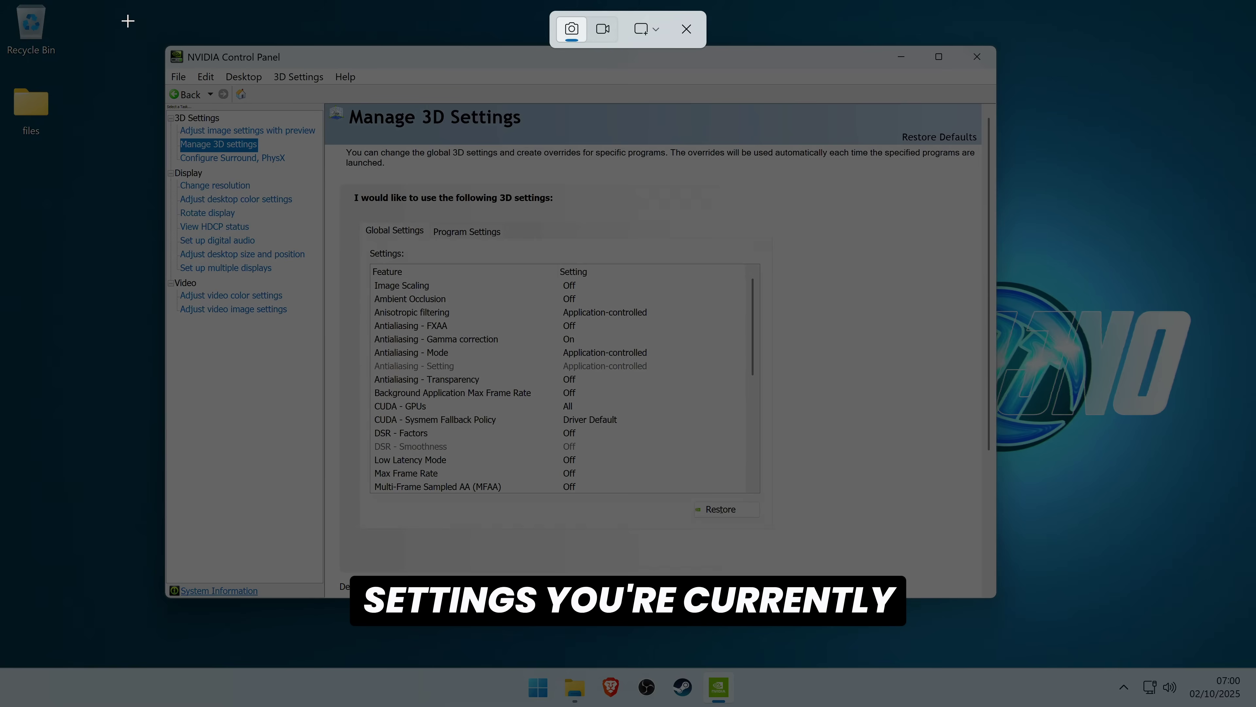
drag(127, 21, 831, 470)
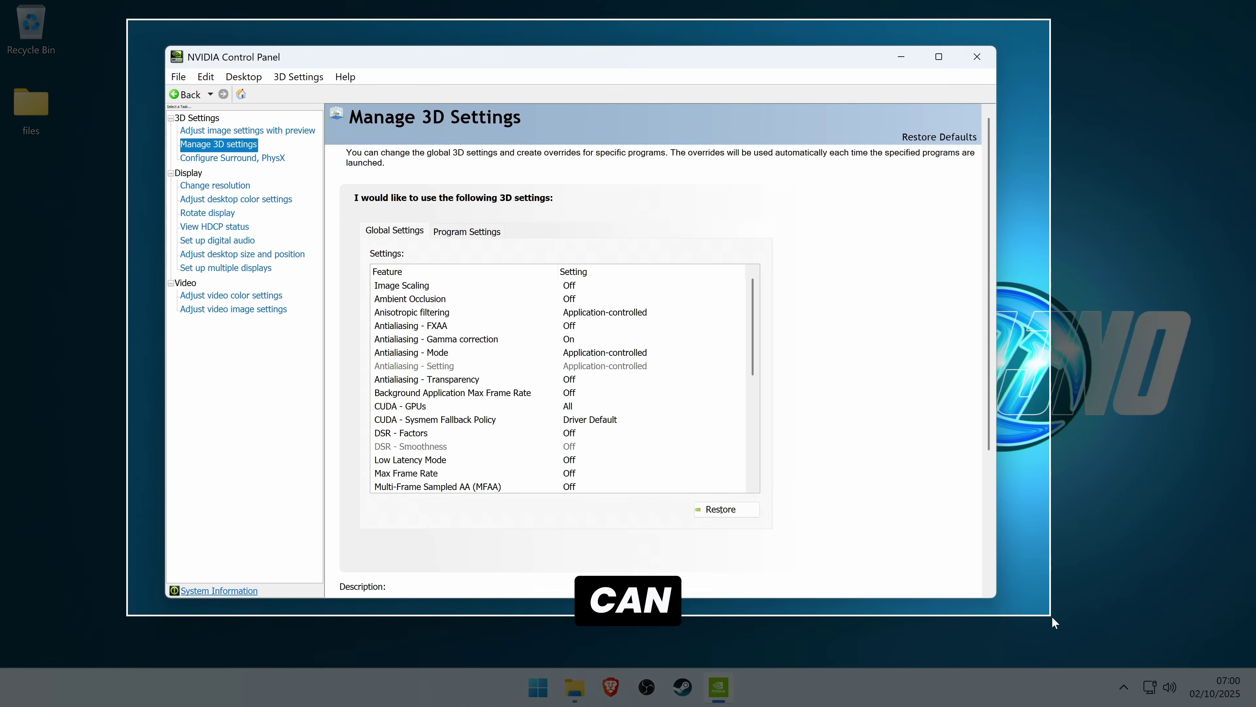
drag(1059, 640, 1059, 641)
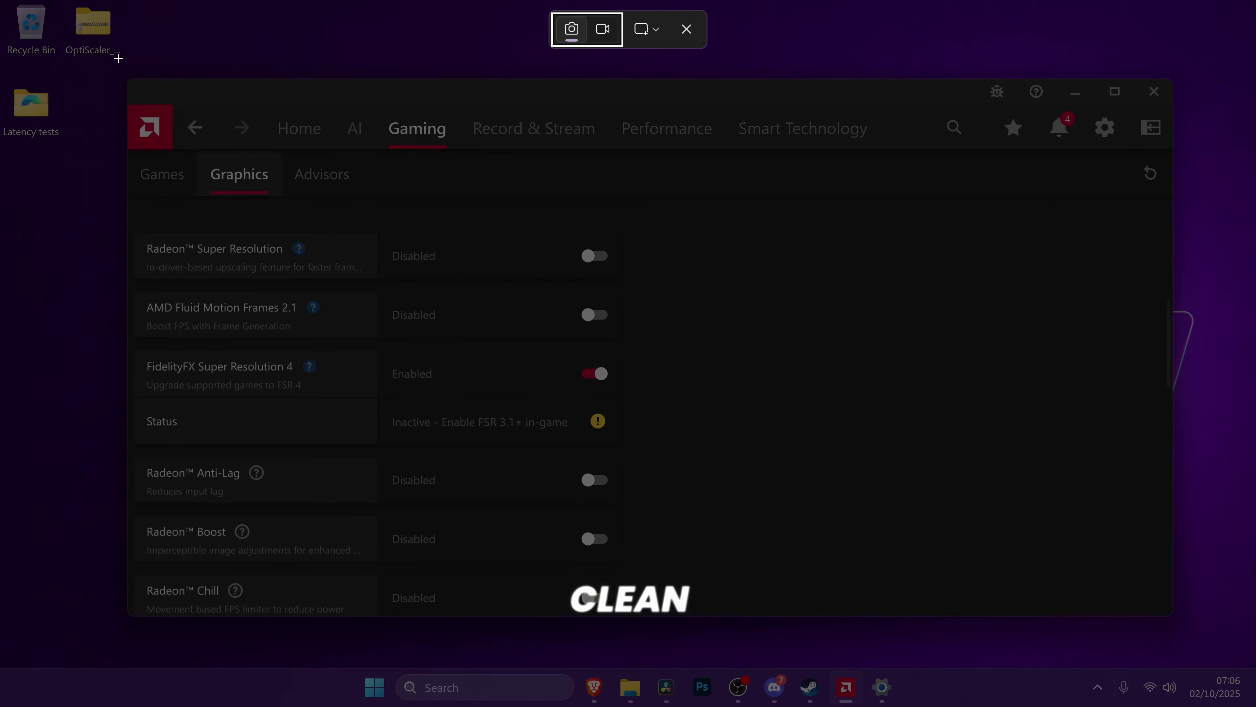
drag(118, 58, 1153, 604)
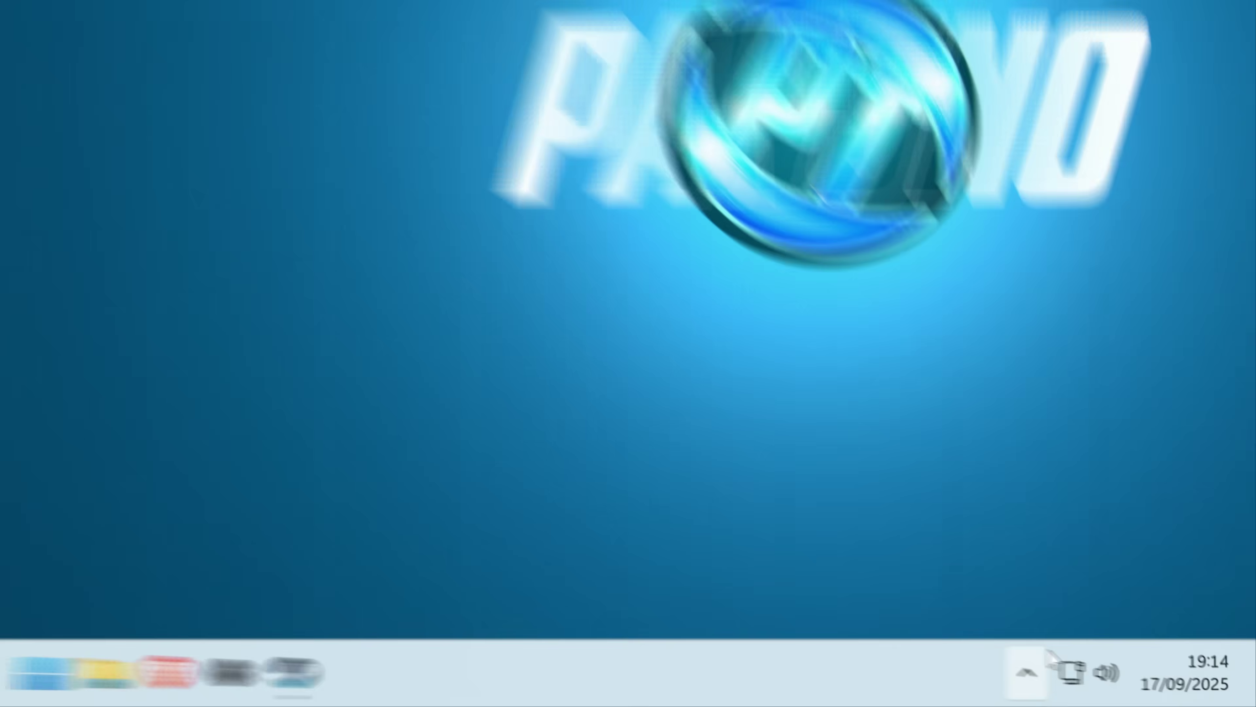
Step: Launch NVIDIA App from the tray, download Game Ready Driver 581.29 and begin its installation
click(1124, 687)
right_click(901, 487)
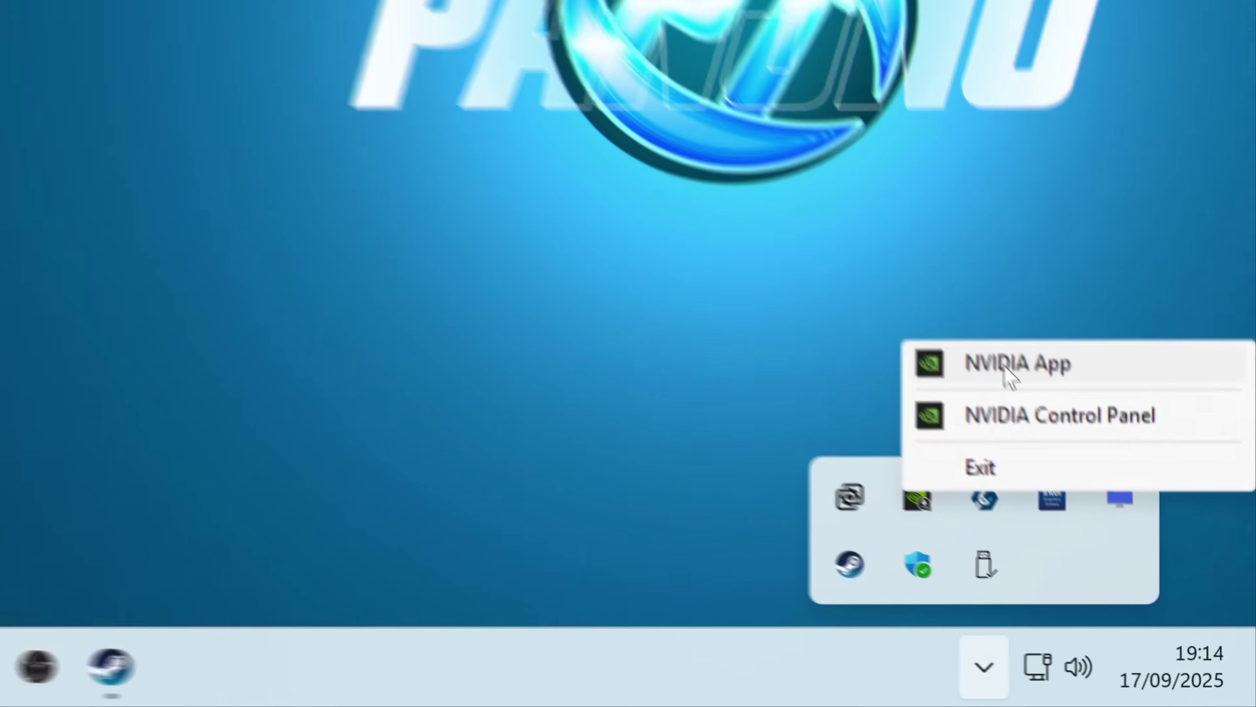
click(1007, 372)
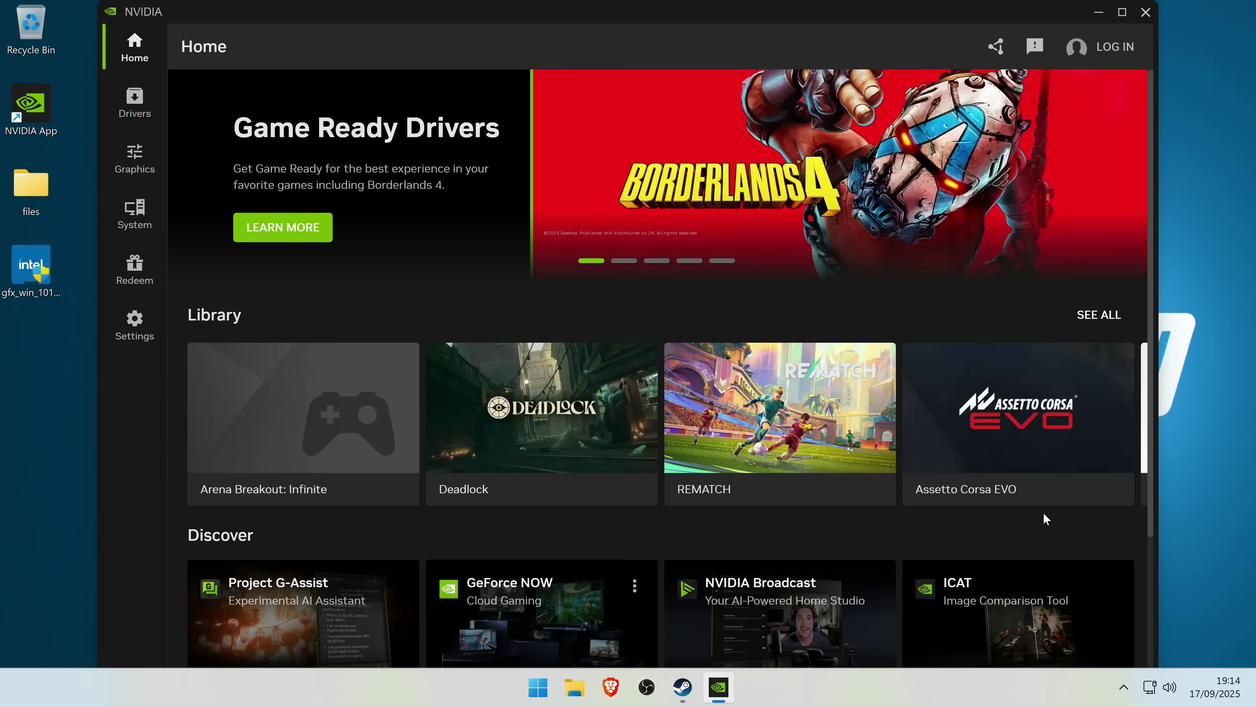
click(131, 119)
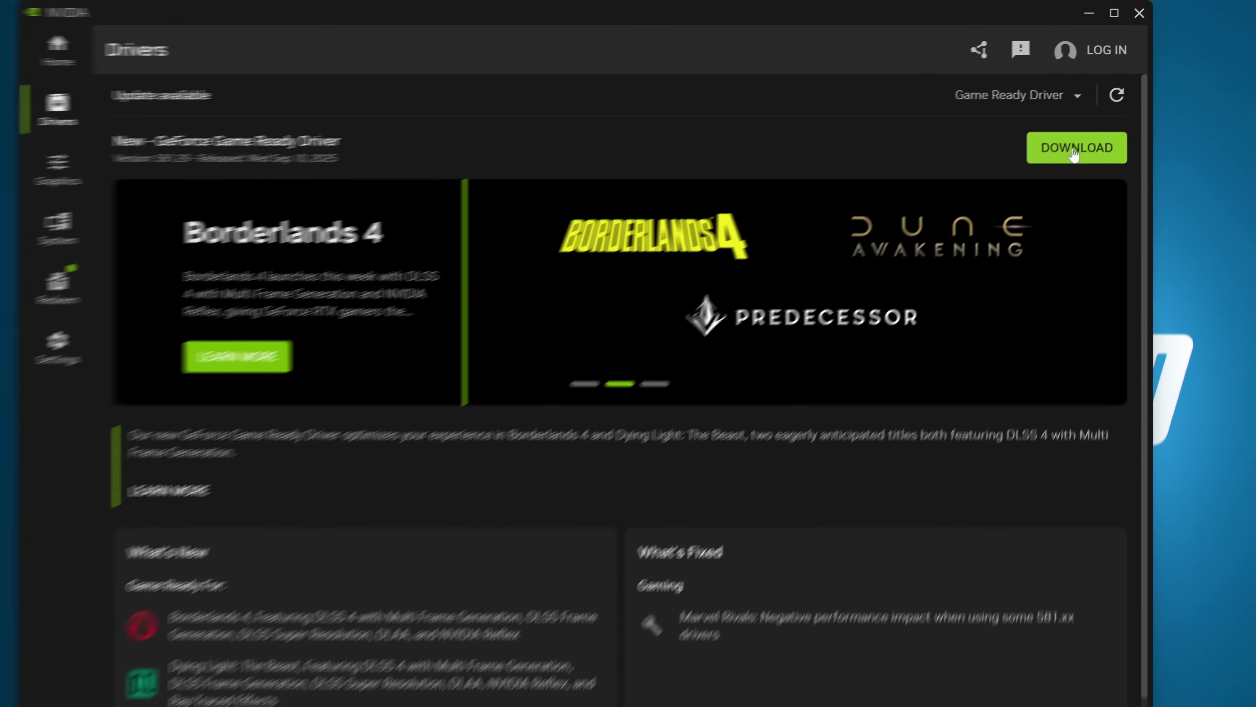
click(1082, 143)
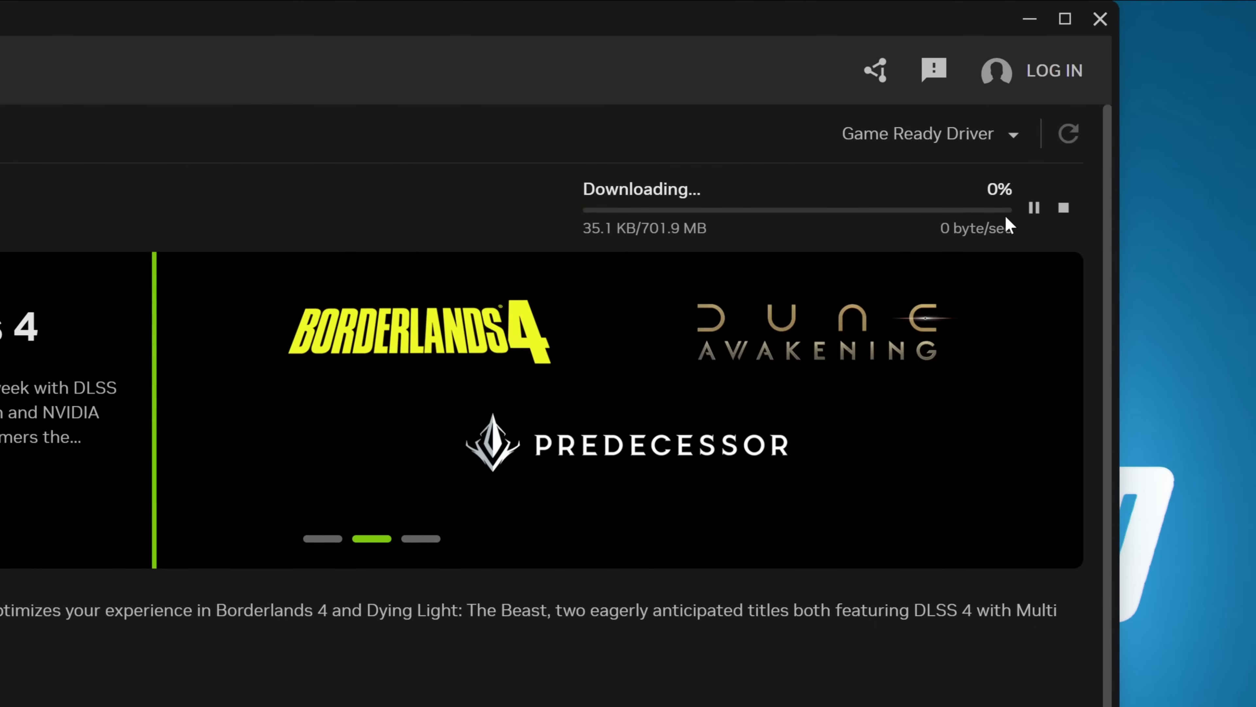
click(1168, 219)
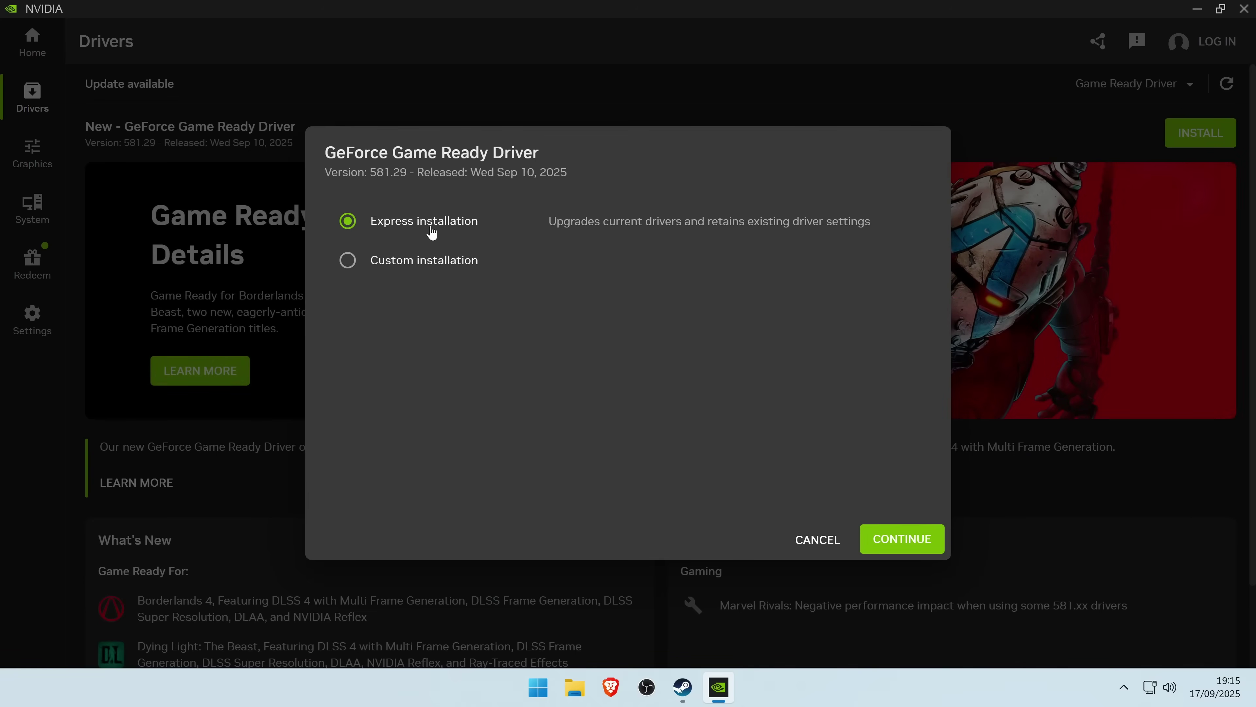
Step: Install driver 581.29 as a custom clean installation and close the finished summary
click(394, 268)
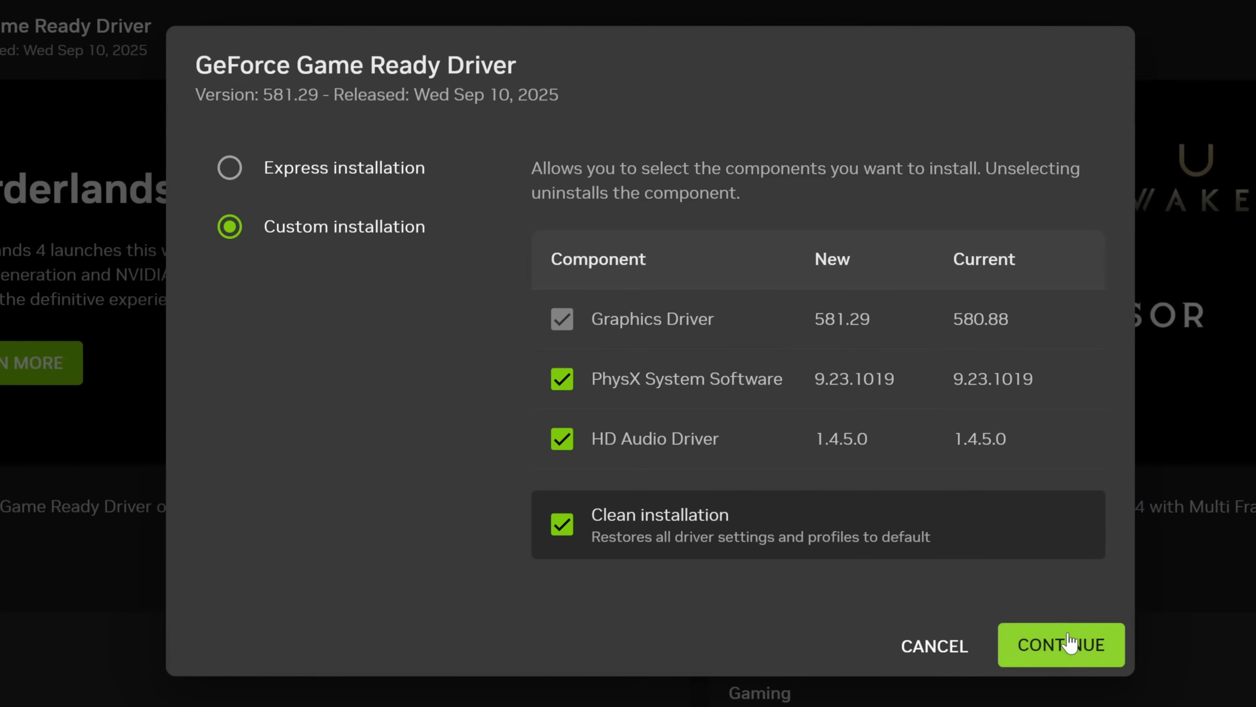
click(1069, 643)
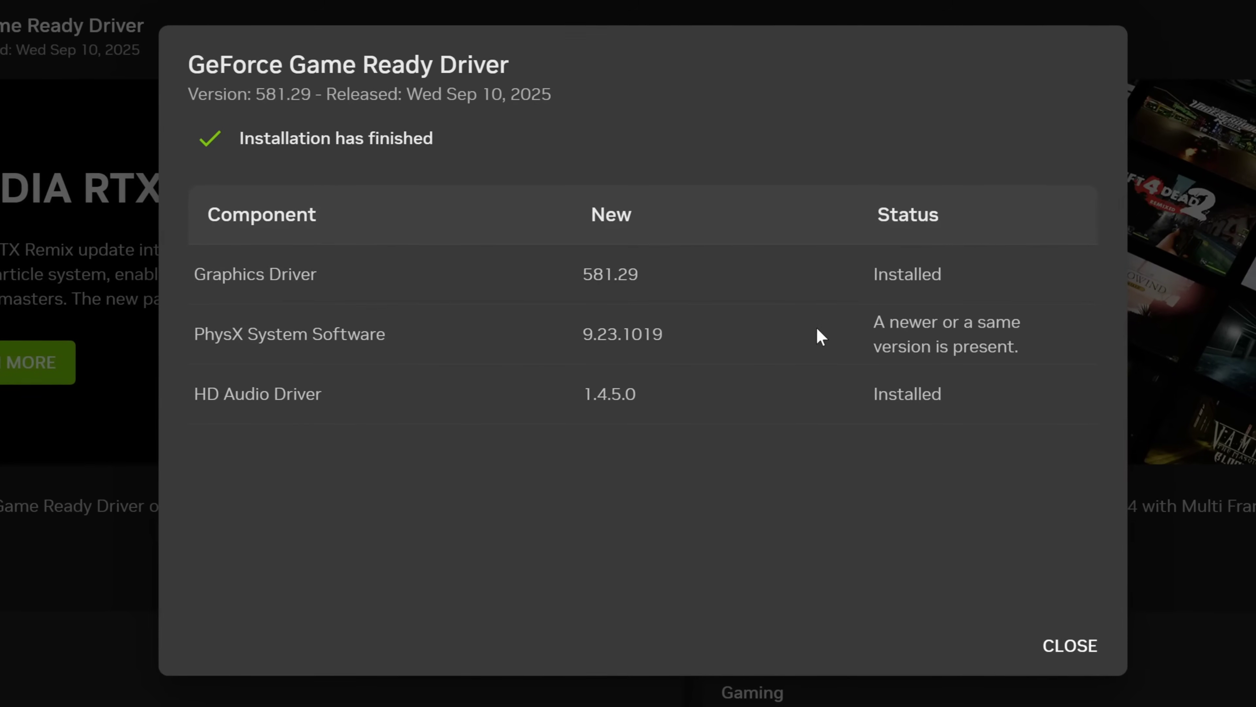
click(1070, 651)
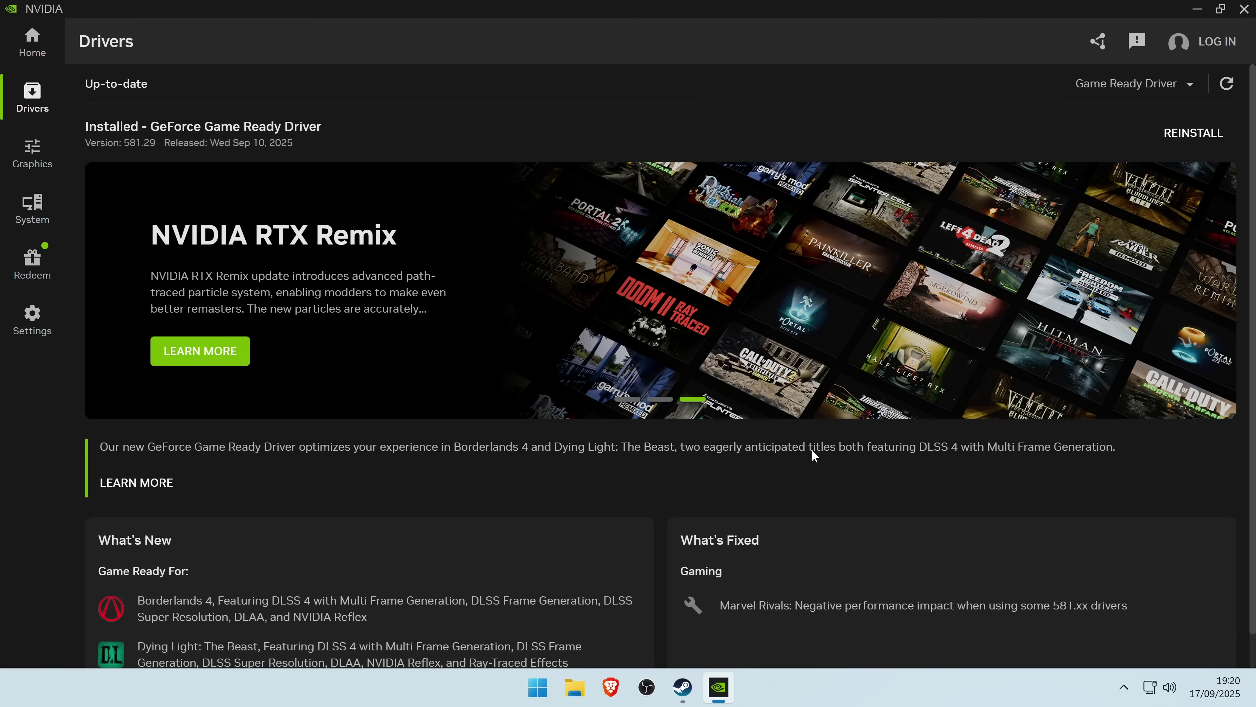
click(660, 389)
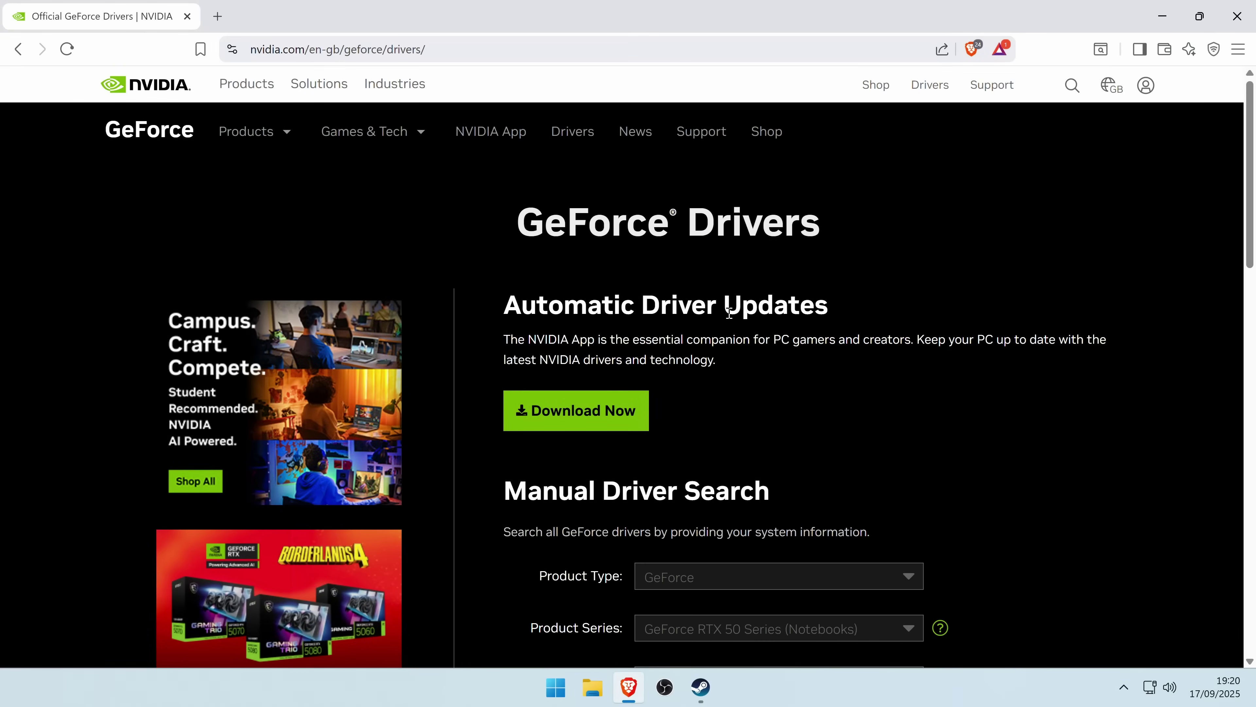
Step: Search NVIDIA drivers for GeForce RTX 50 Series, RTX 5060 Ti on Windows 11
scroll(729, 311, down, 3)
scroll(575, 382, down, 3)
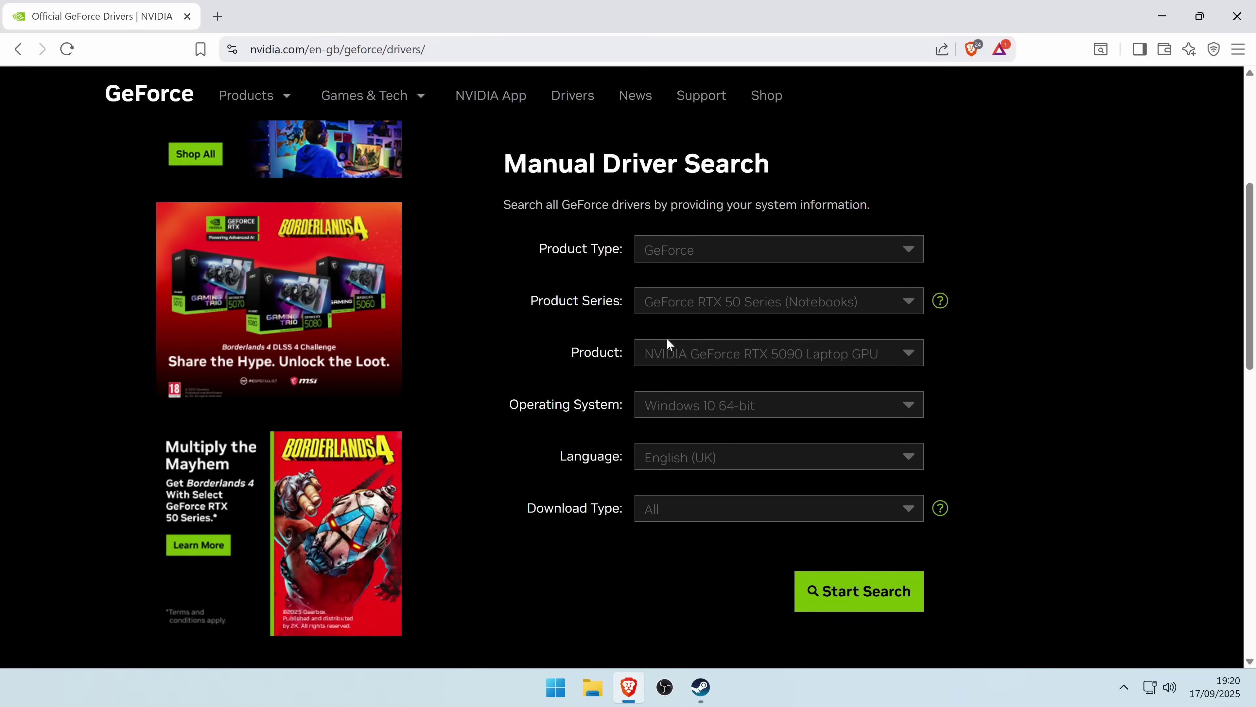
click(750, 312)
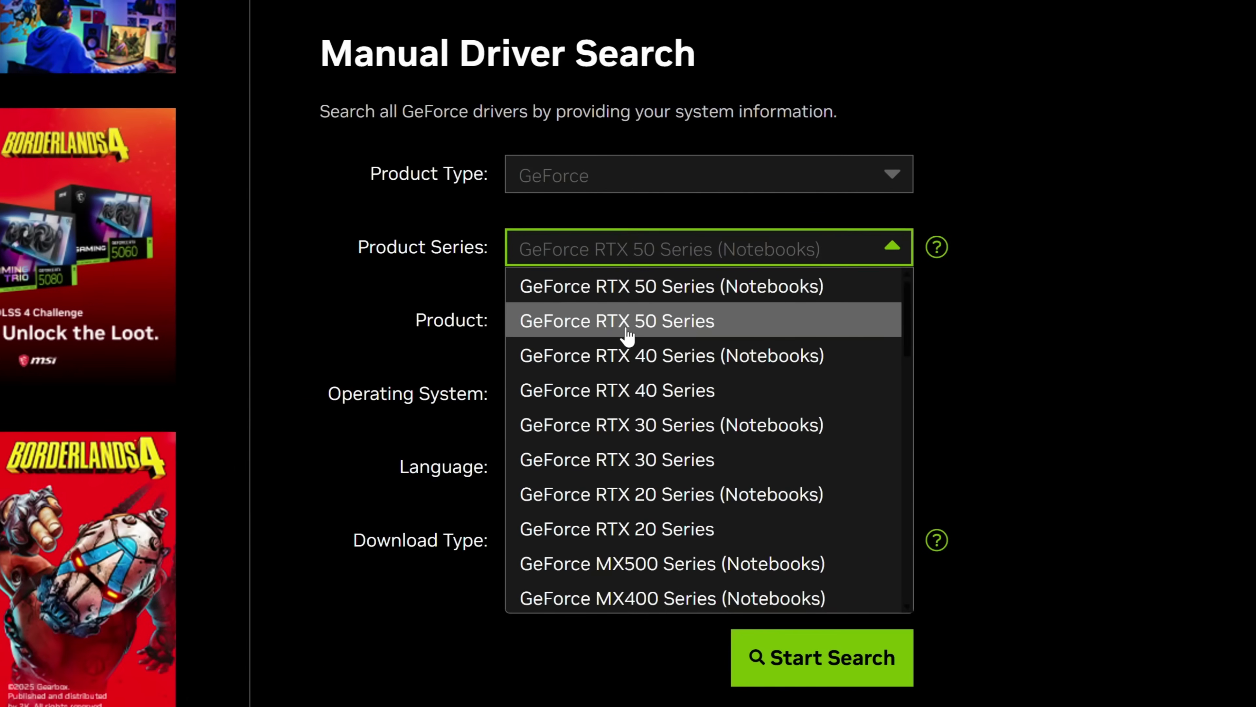
click(615, 321)
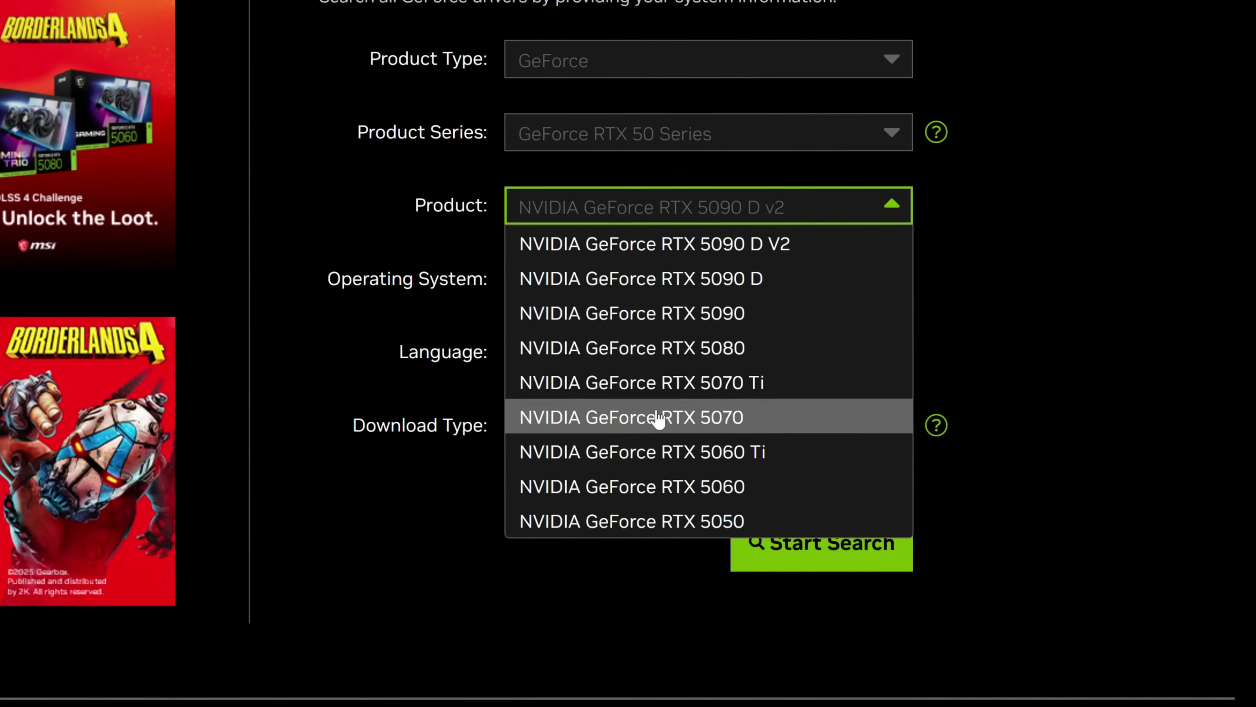
click(684, 450)
click(660, 292)
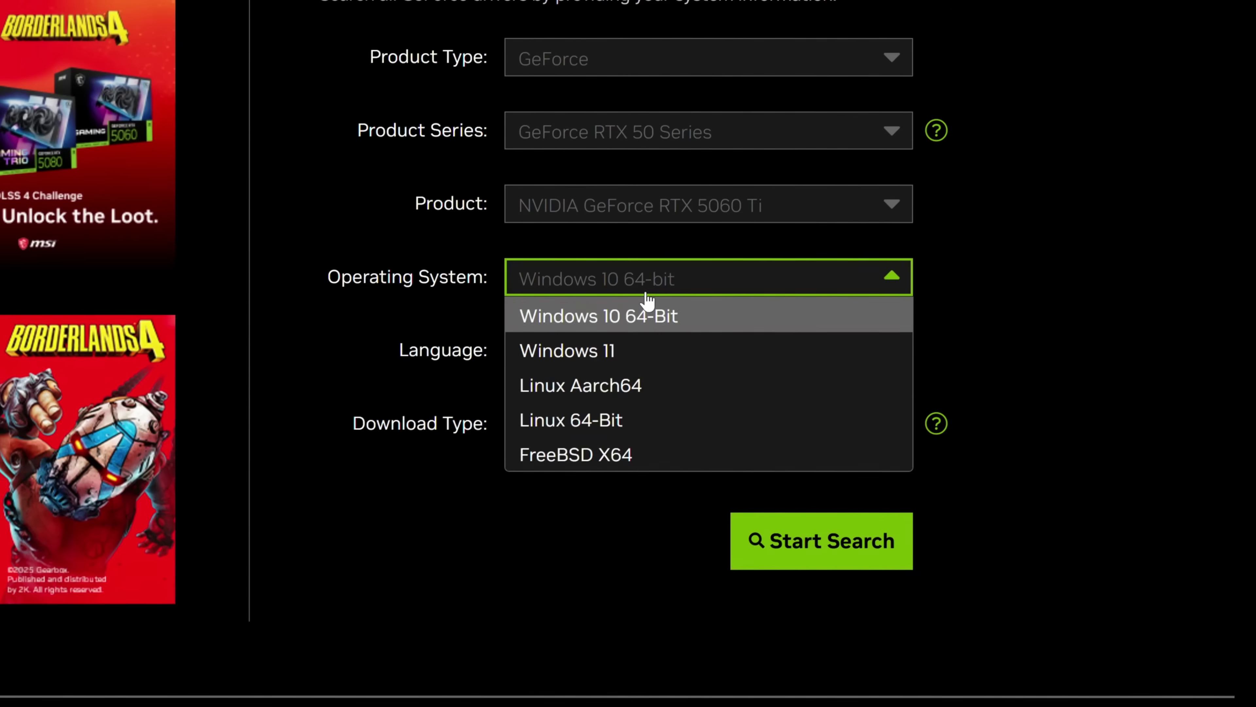
click(643, 362)
click(791, 539)
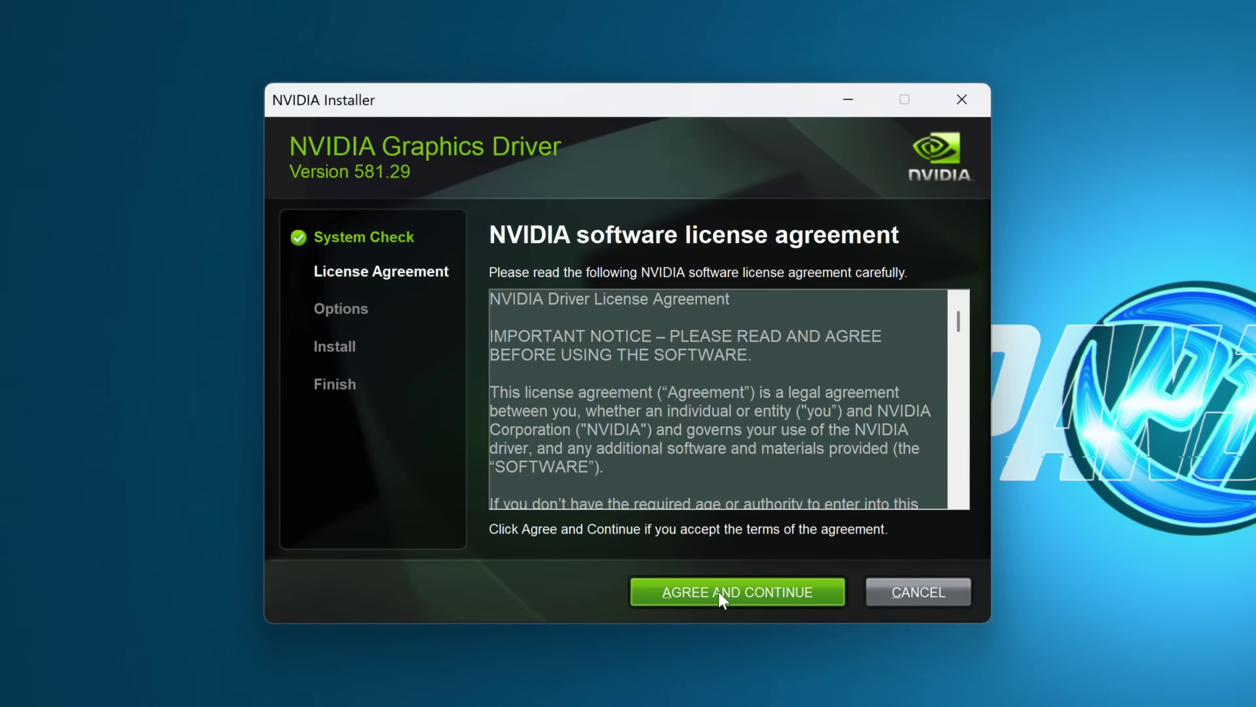
Step: Accept the licence and run a Custom (Advanced) clean installation of driver 581.29
click(721, 594)
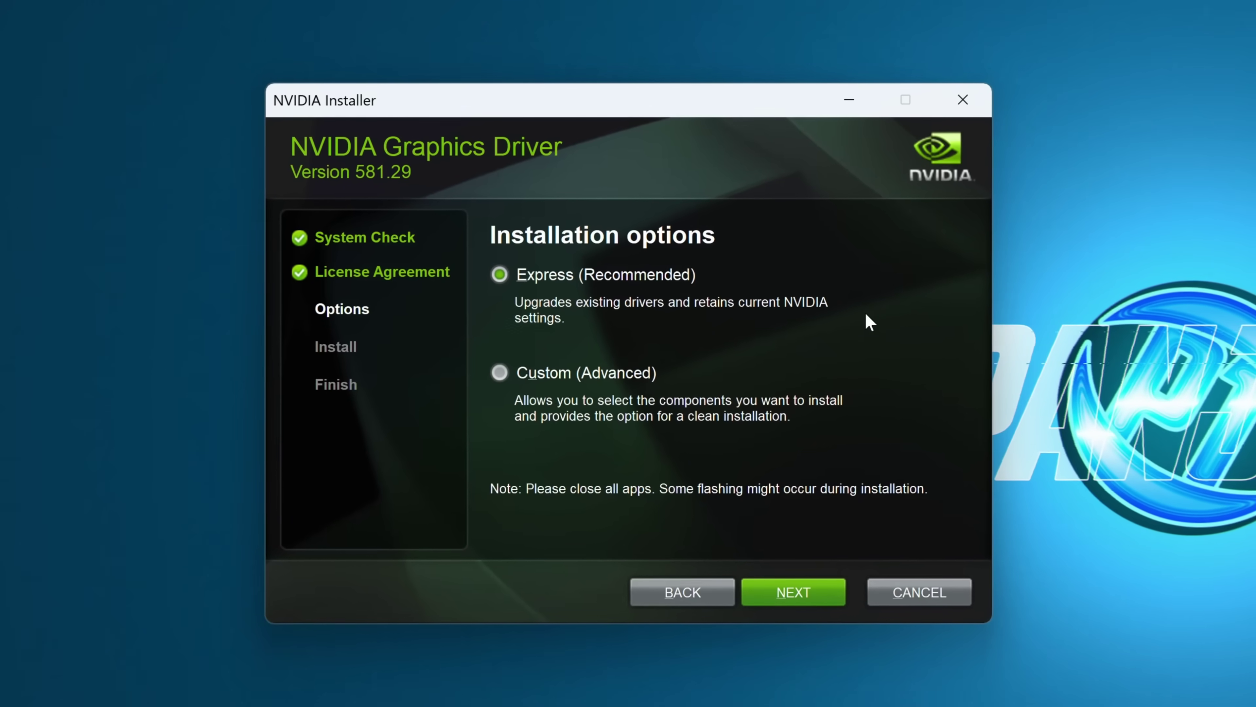
click(528, 382)
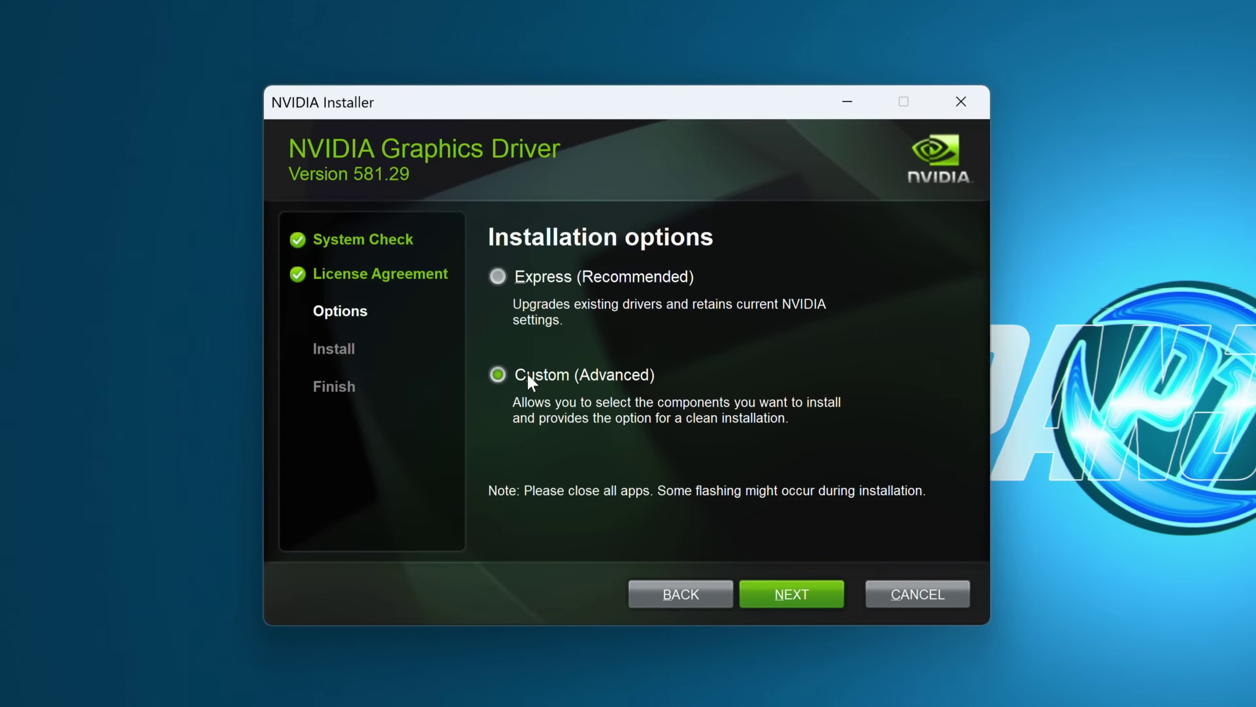
click(791, 593)
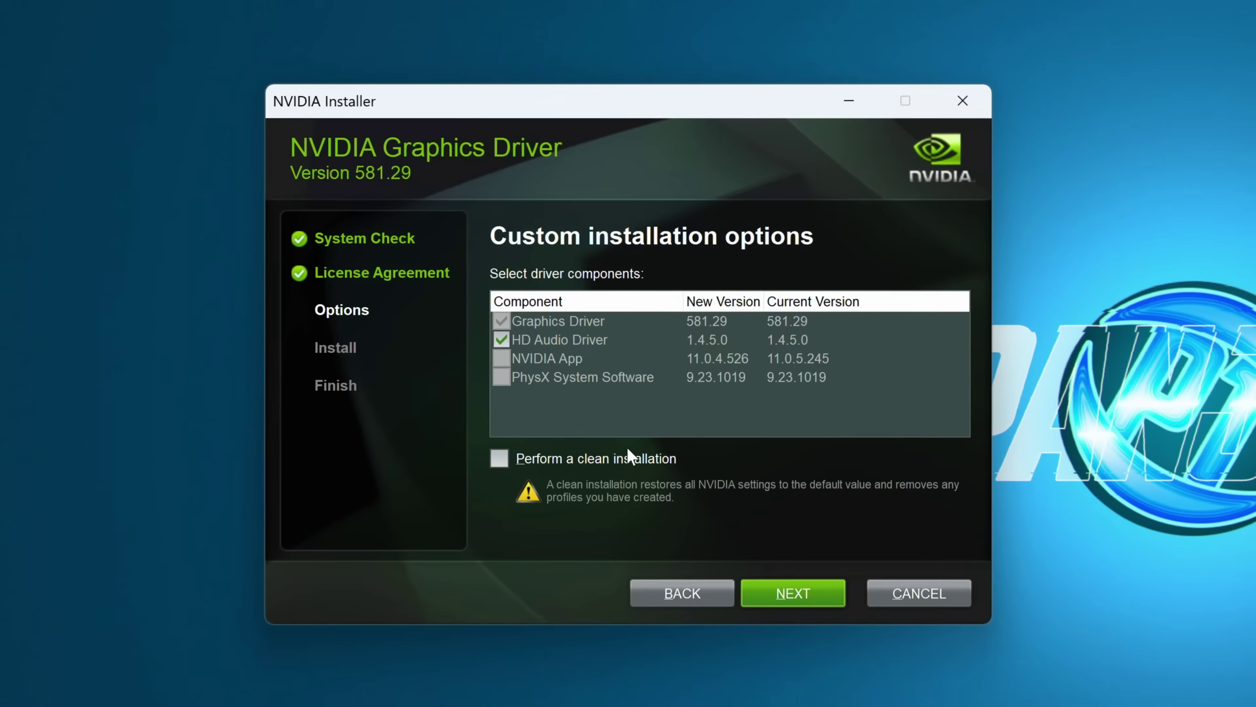
click(500, 457)
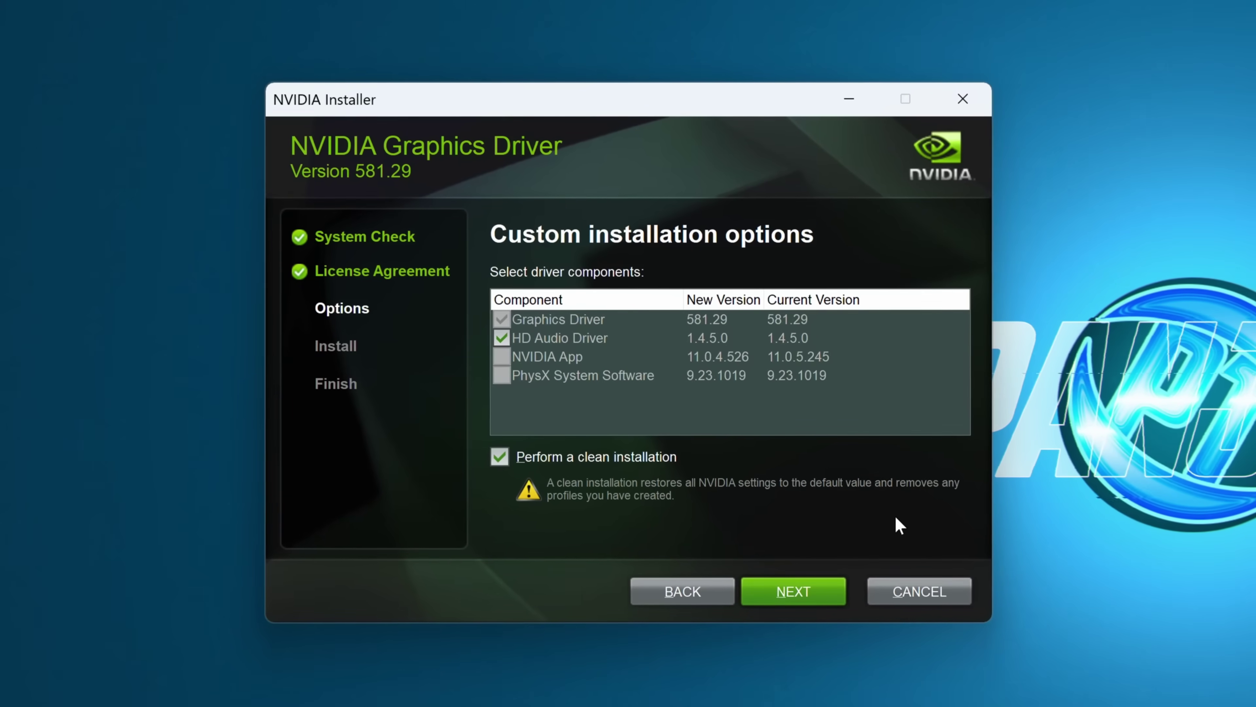
click(793, 600)
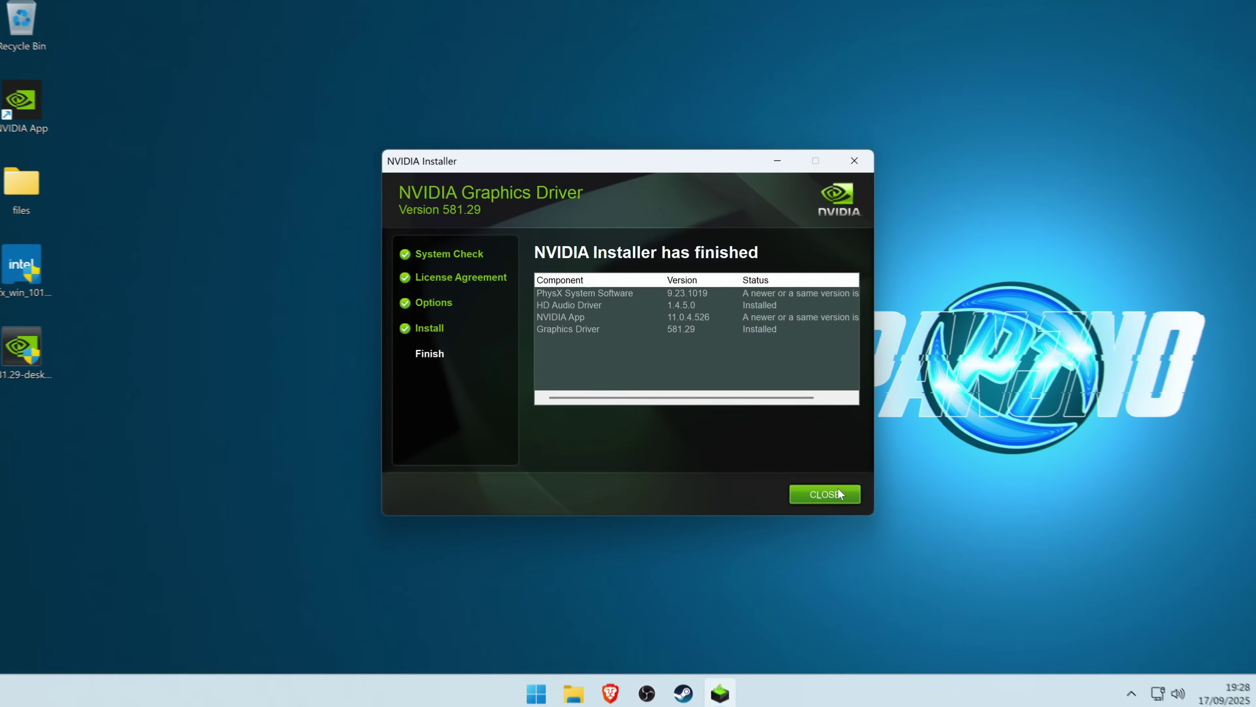
Step: Close the finished NVIDIA Installer and restart the computer from the Start power menu
click(912, 584)
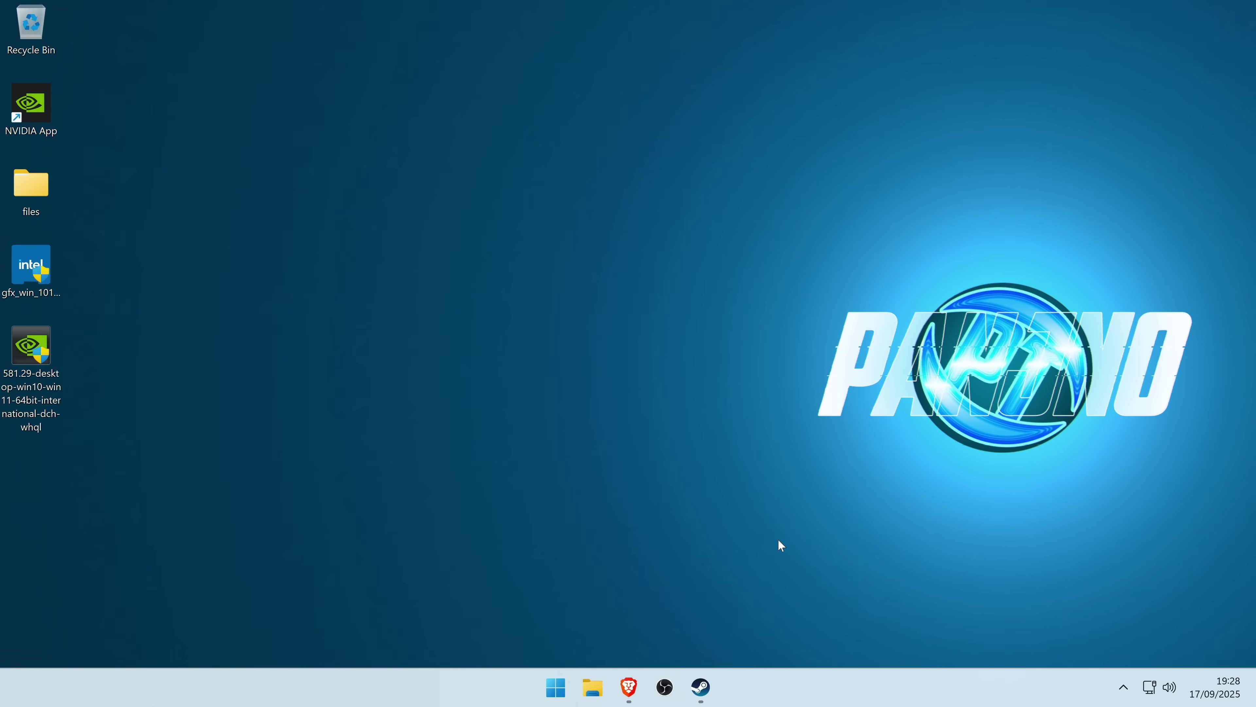
click(564, 696)
click(843, 635)
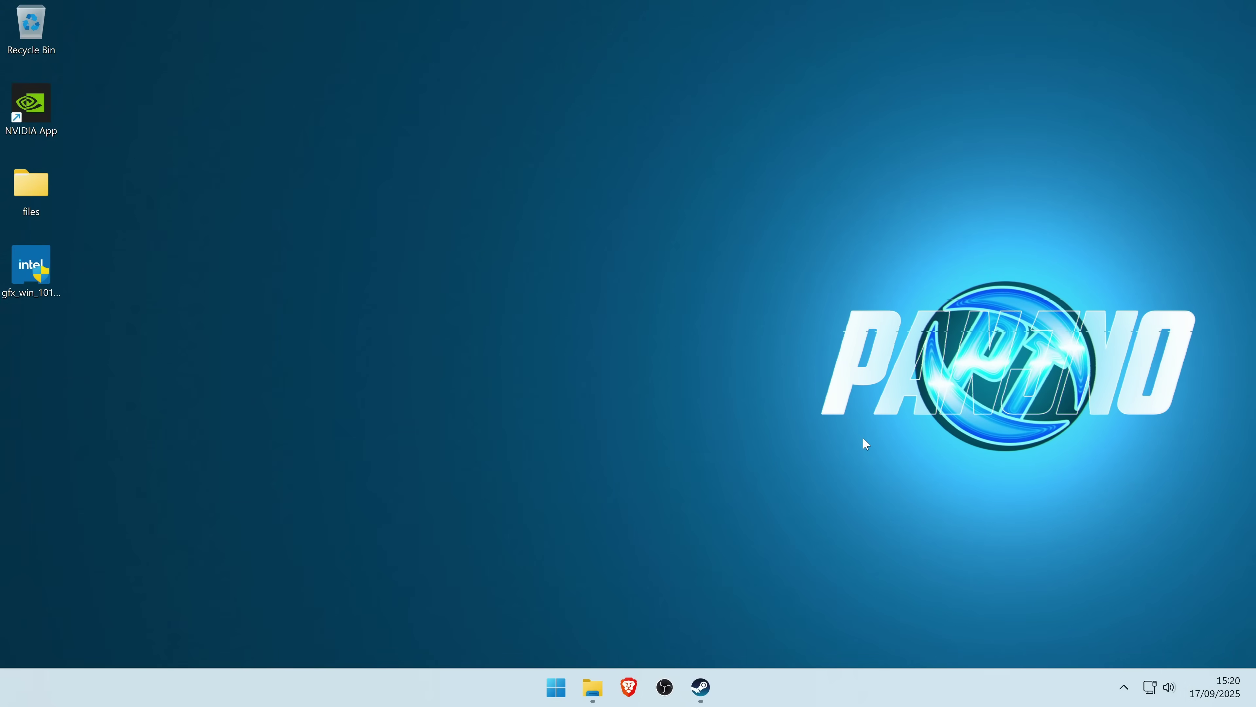
Step: In Intel Graphics Software set Installation mode to Clean, then Update All and Install All
click(1124, 686)
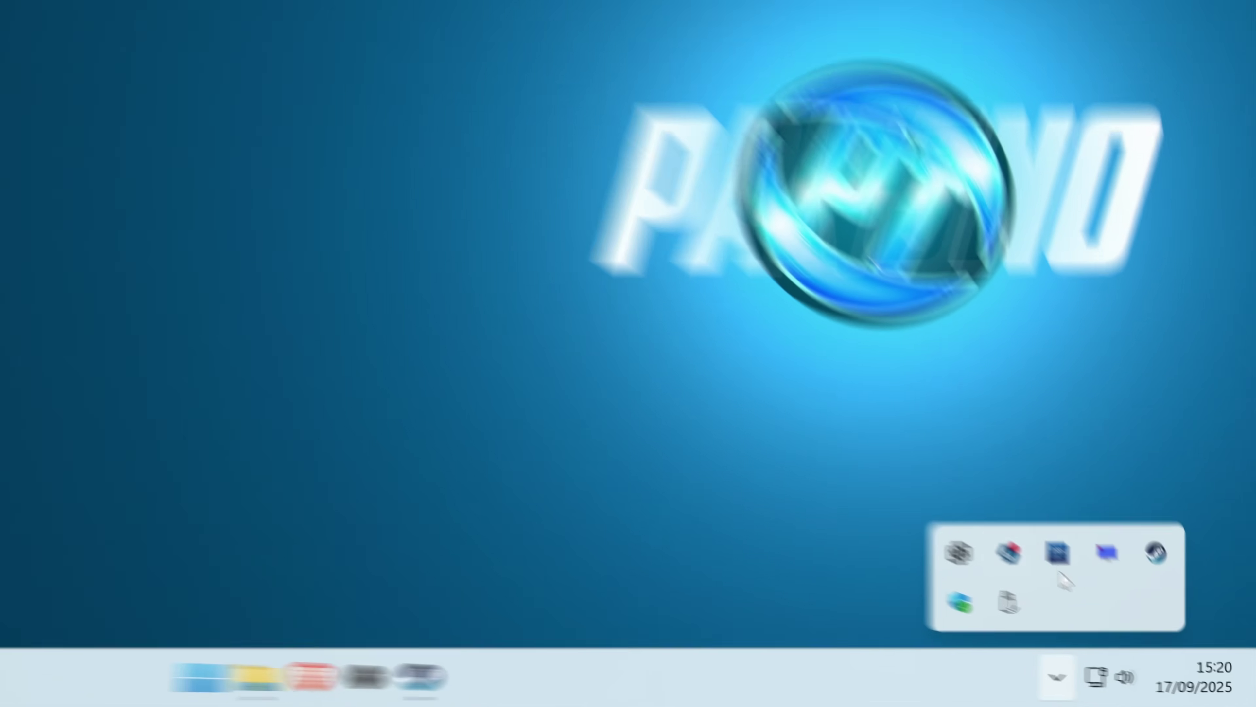
click(1125, 605)
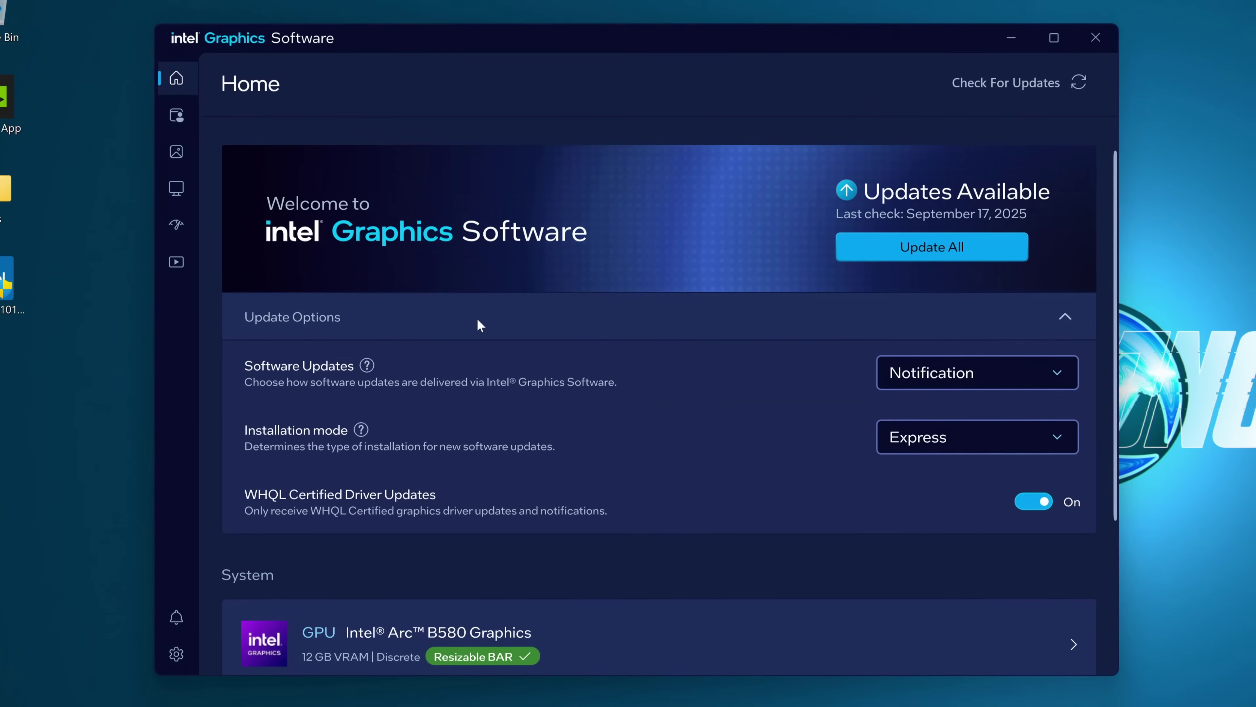
click(463, 304)
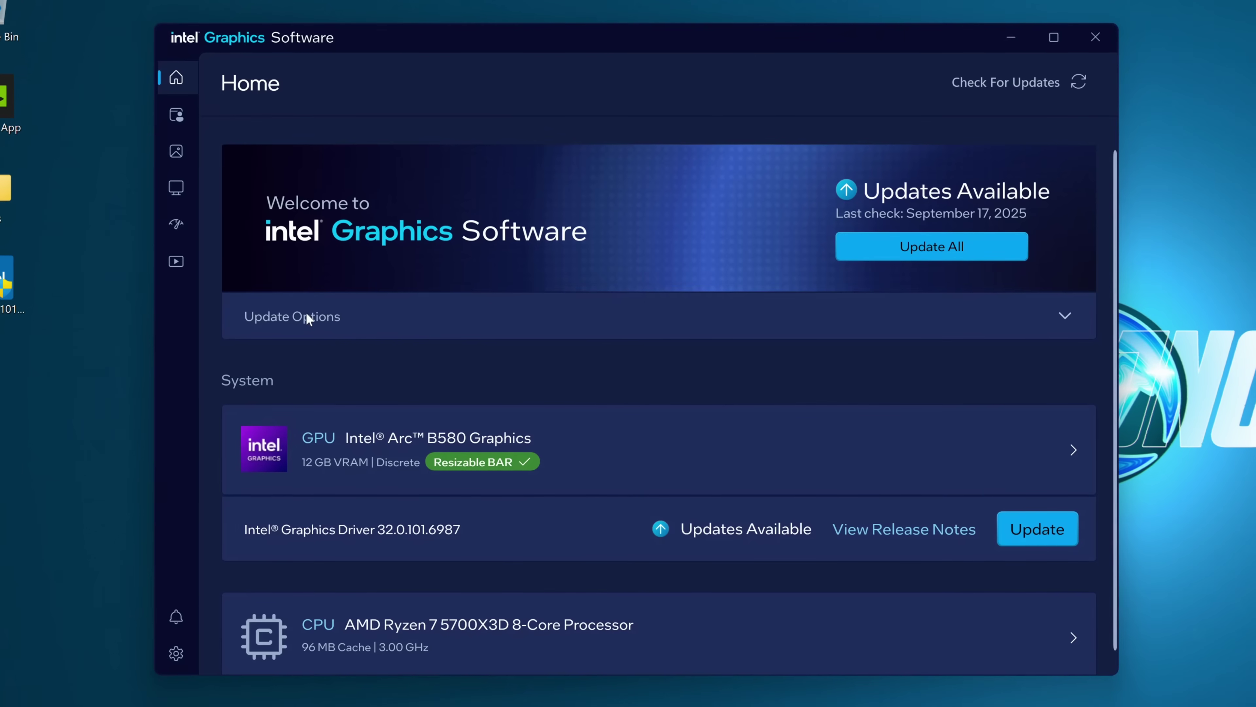
click(1020, 316)
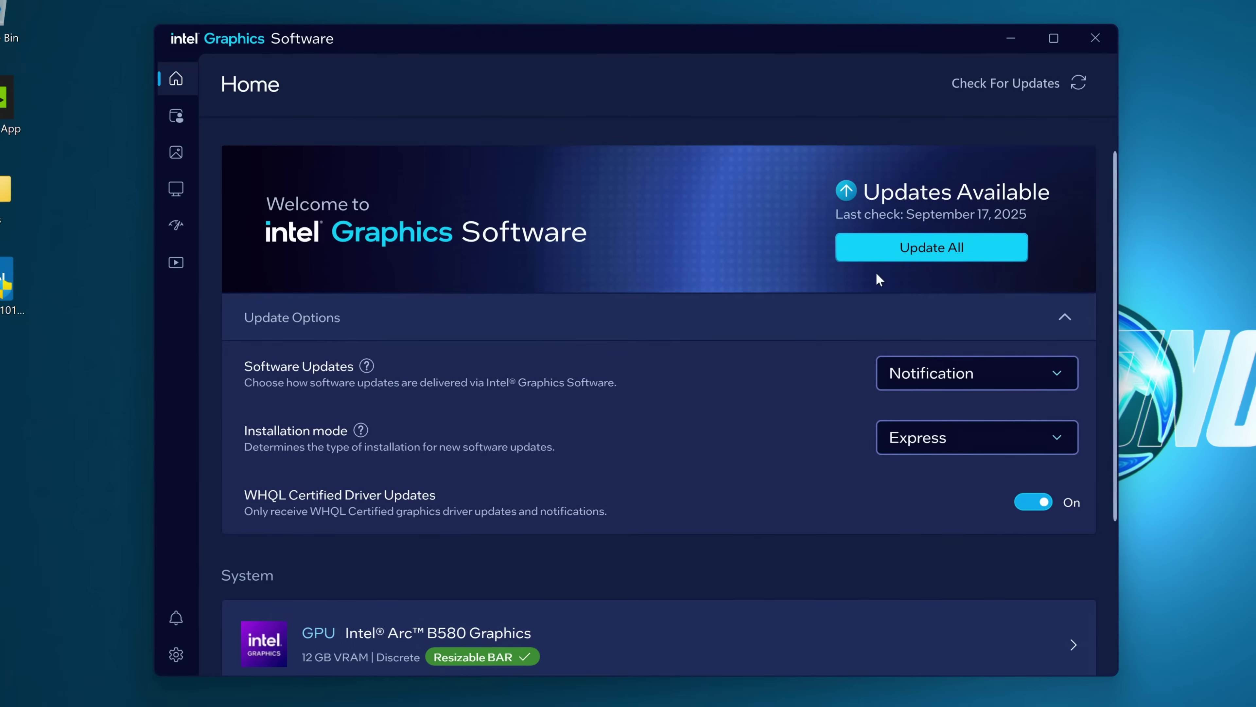
click(910, 437)
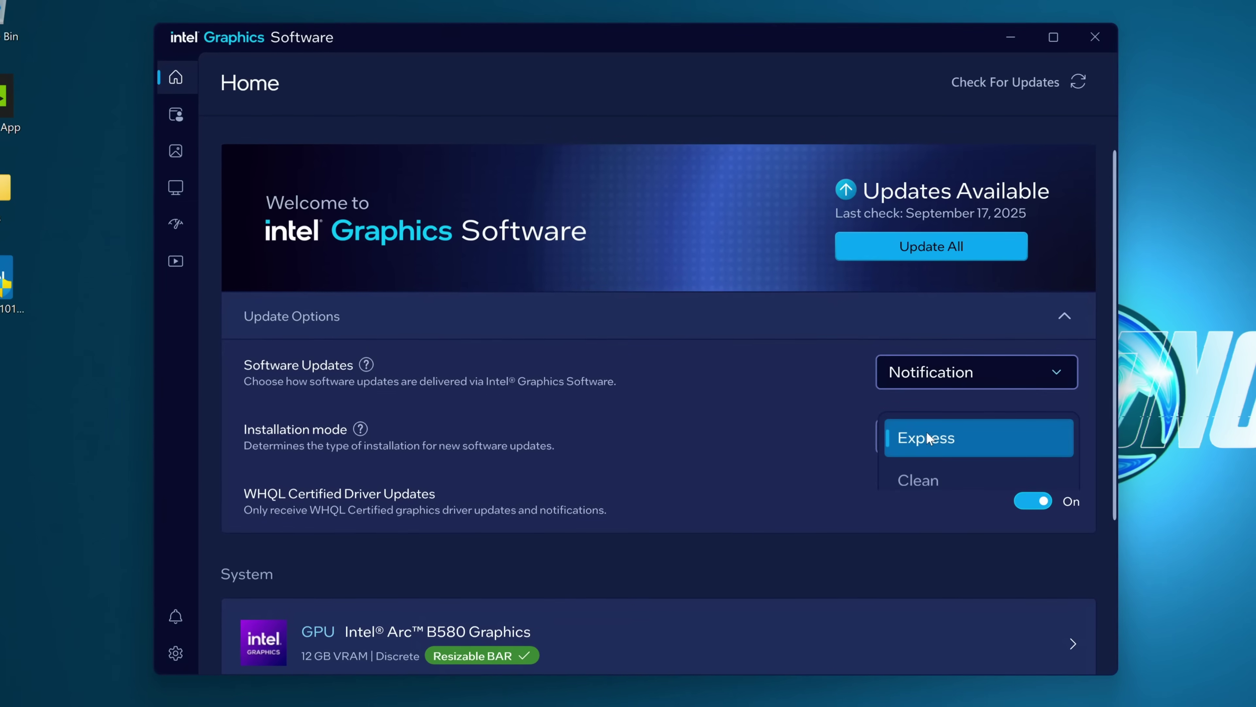
click(950, 478)
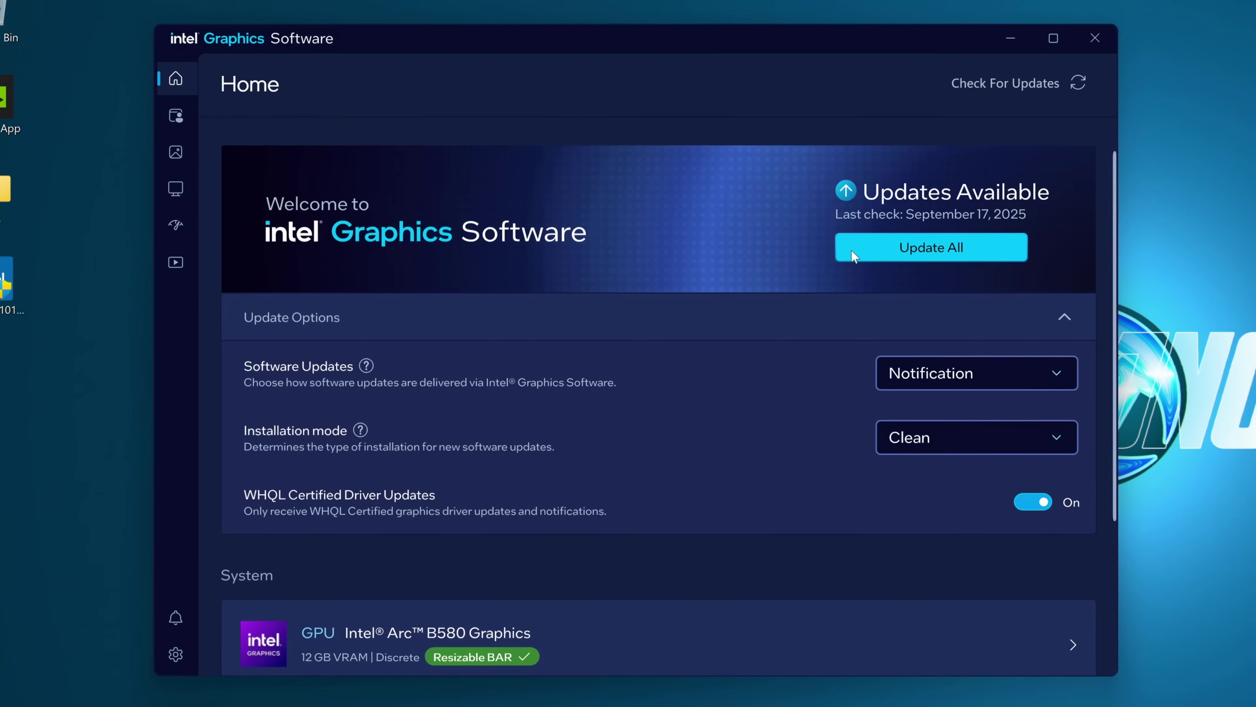
click(908, 248)
mouse_move(364, 431)
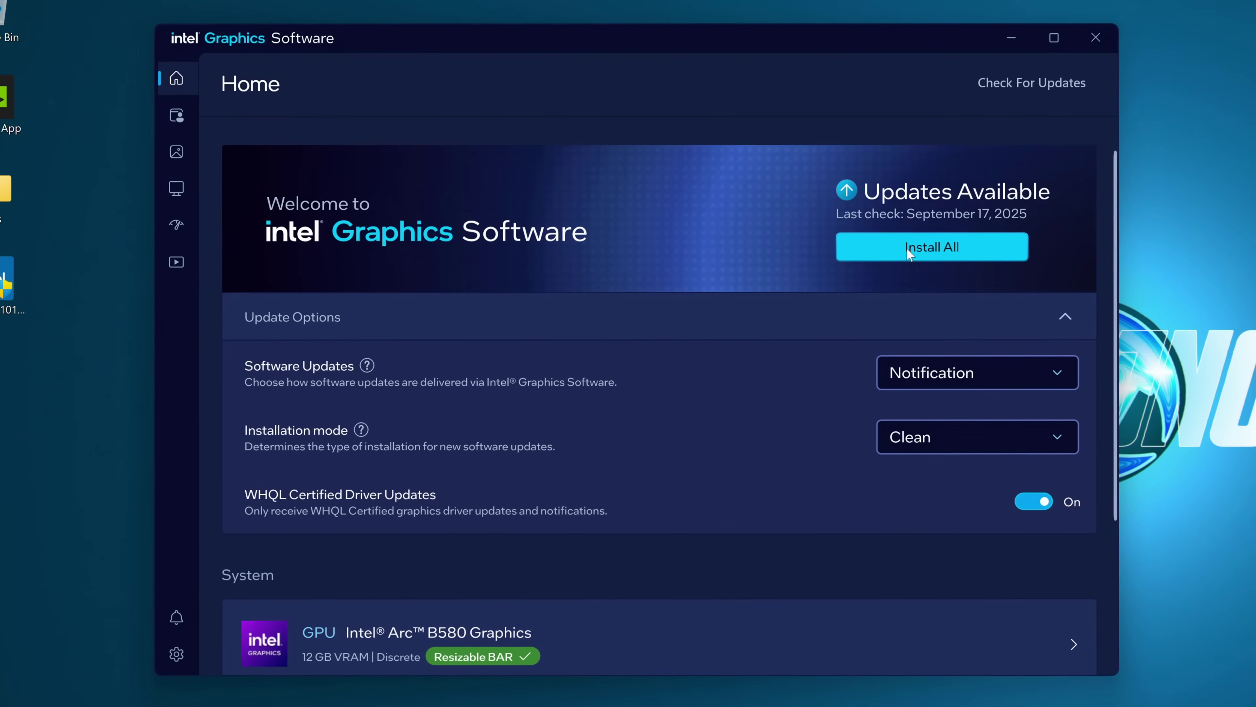
click(933, 247)
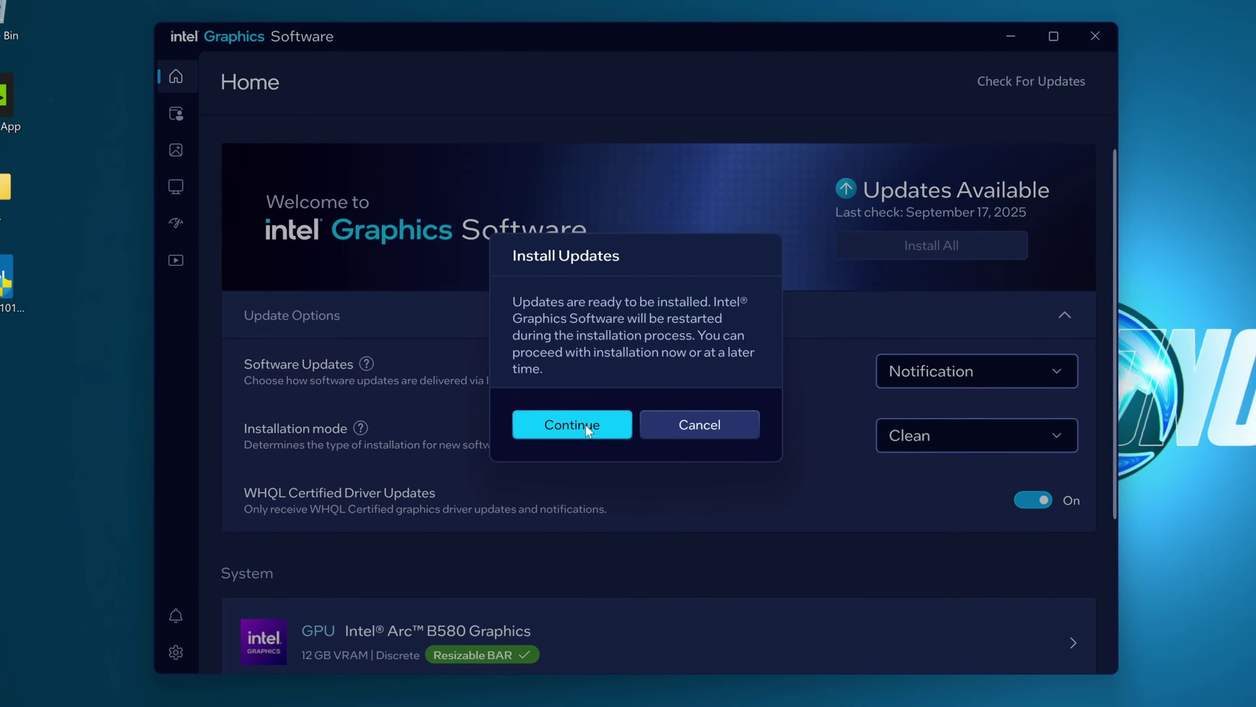
Step: Confirm installing updates, then run the Intel driver installer, accepting the license and pre-install notice
click(574, 424)
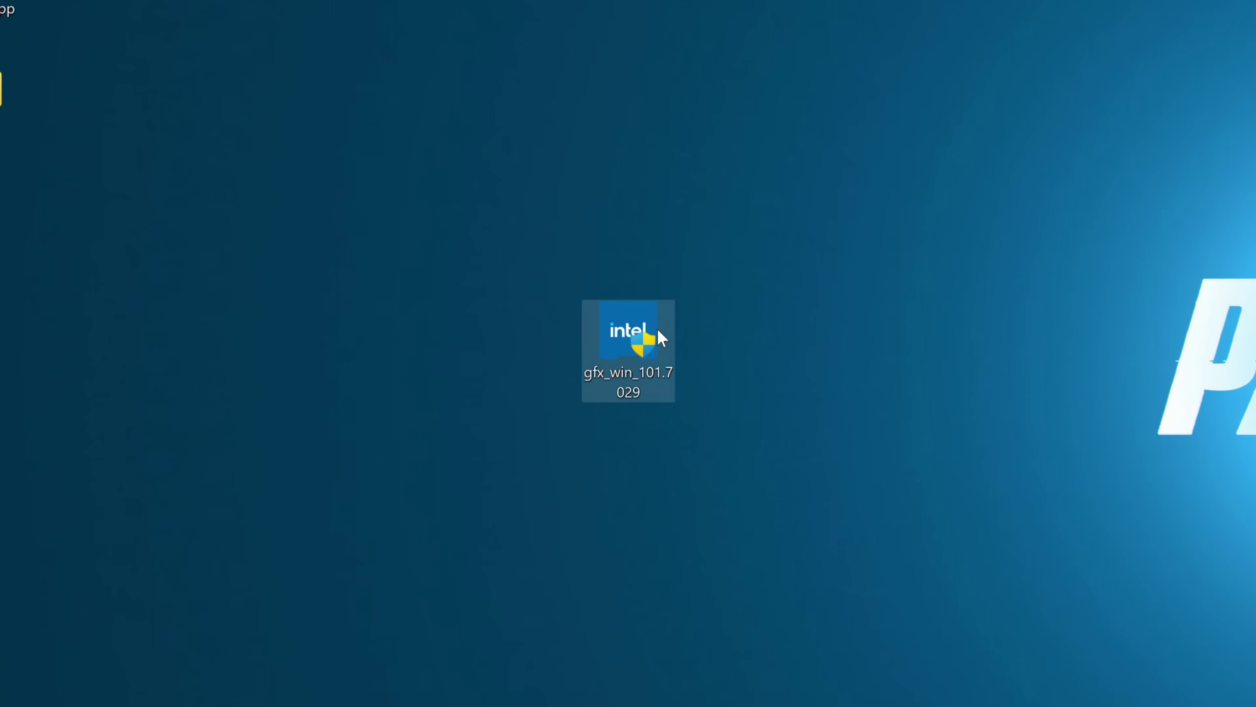
double_click(632, 348)
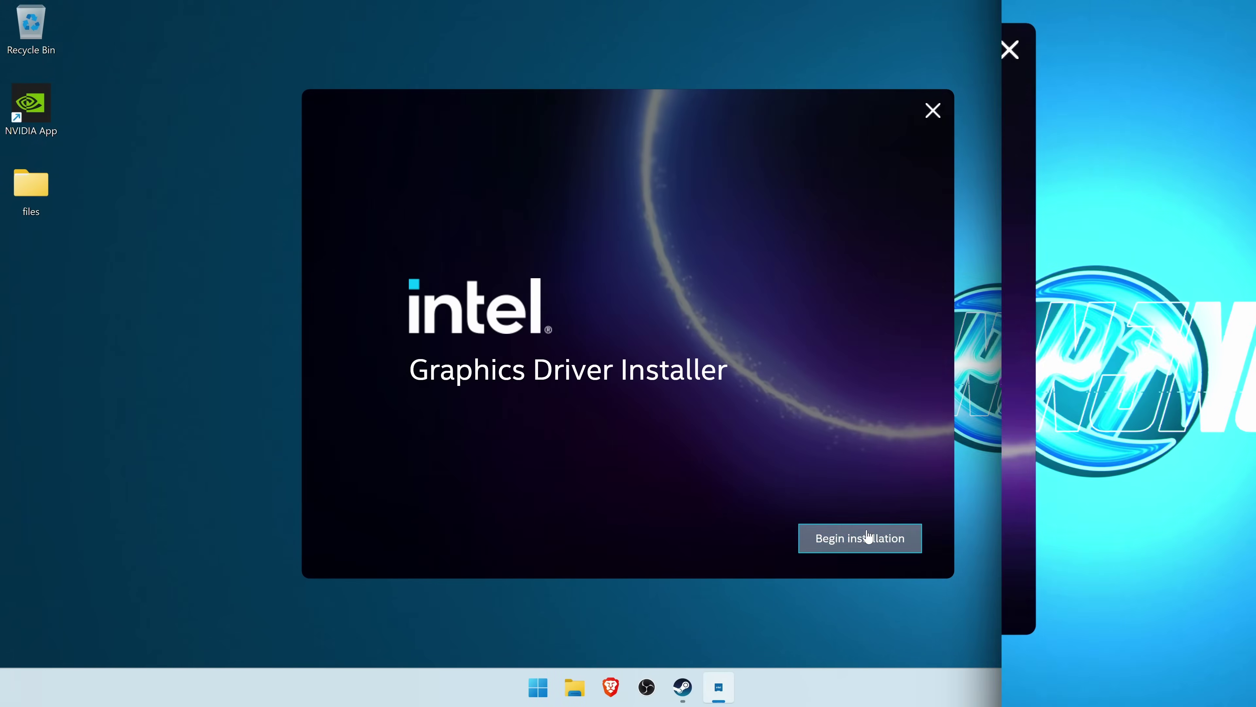
click(866, 536)
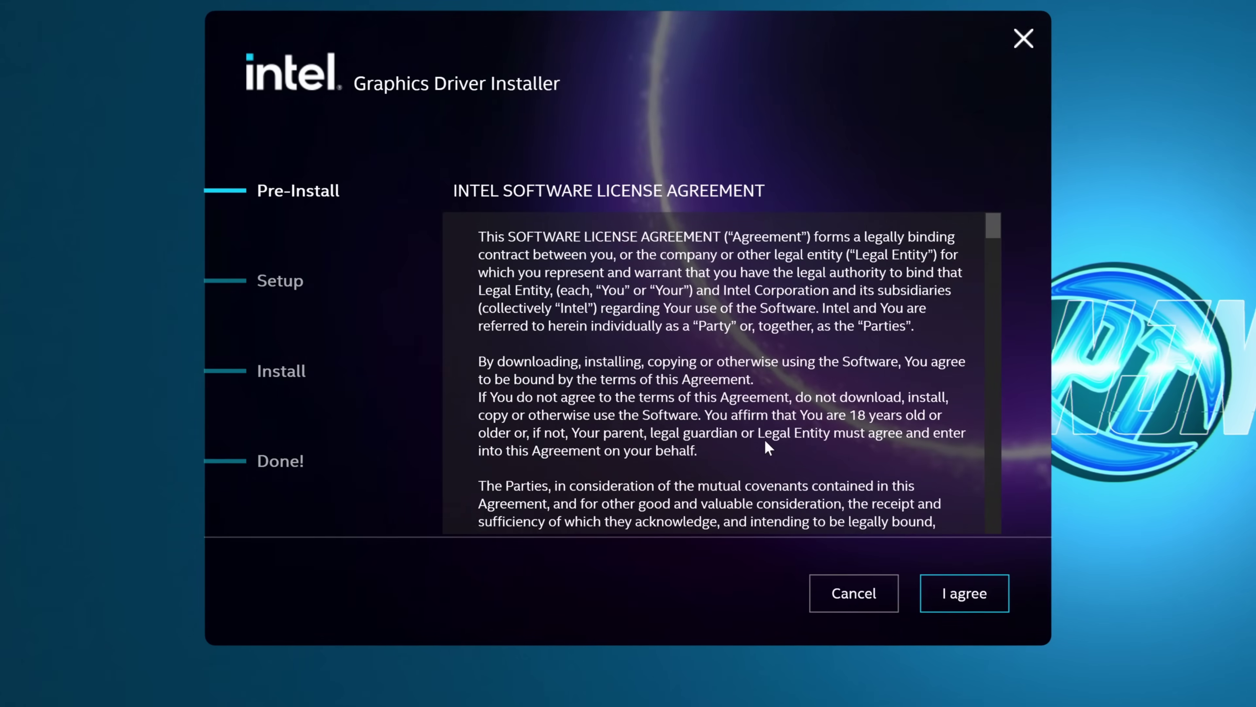
click(939, 604)
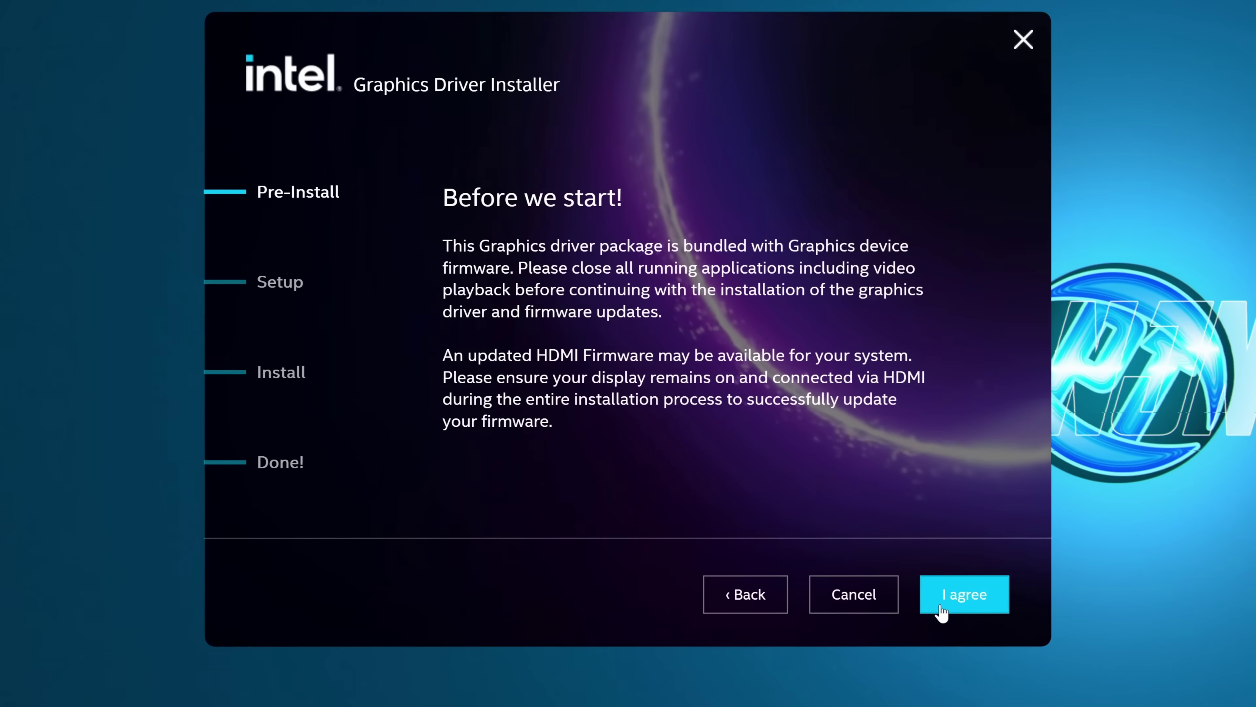
click(948, 600)
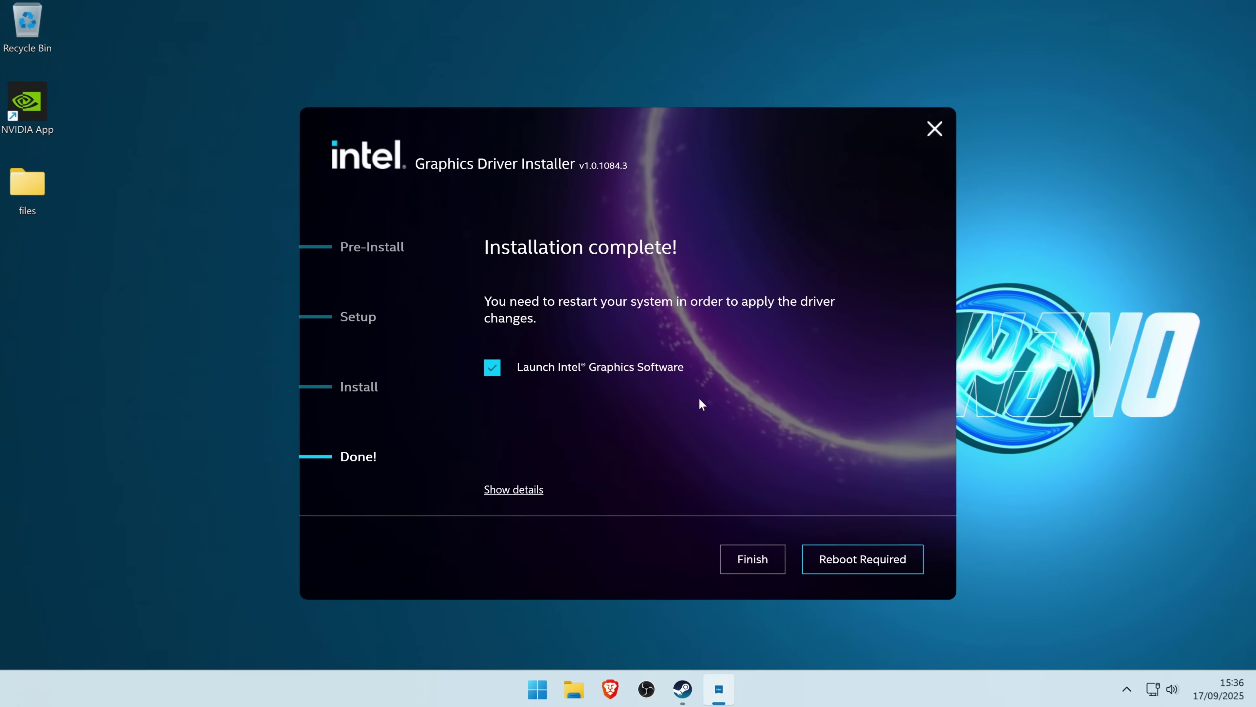
Step: Confirm the AMD driver 25.9.1 is up to date, then minimize Adrenalin to the desktop
key(Return)
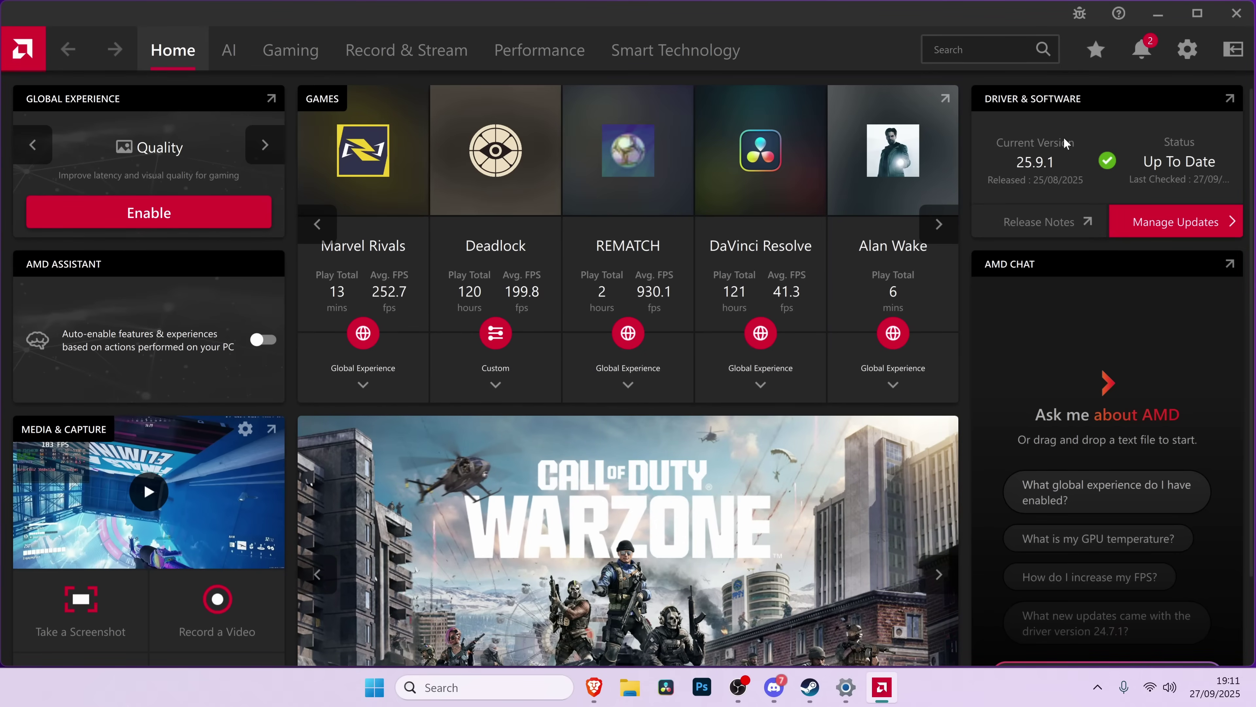
click(1163, 19)
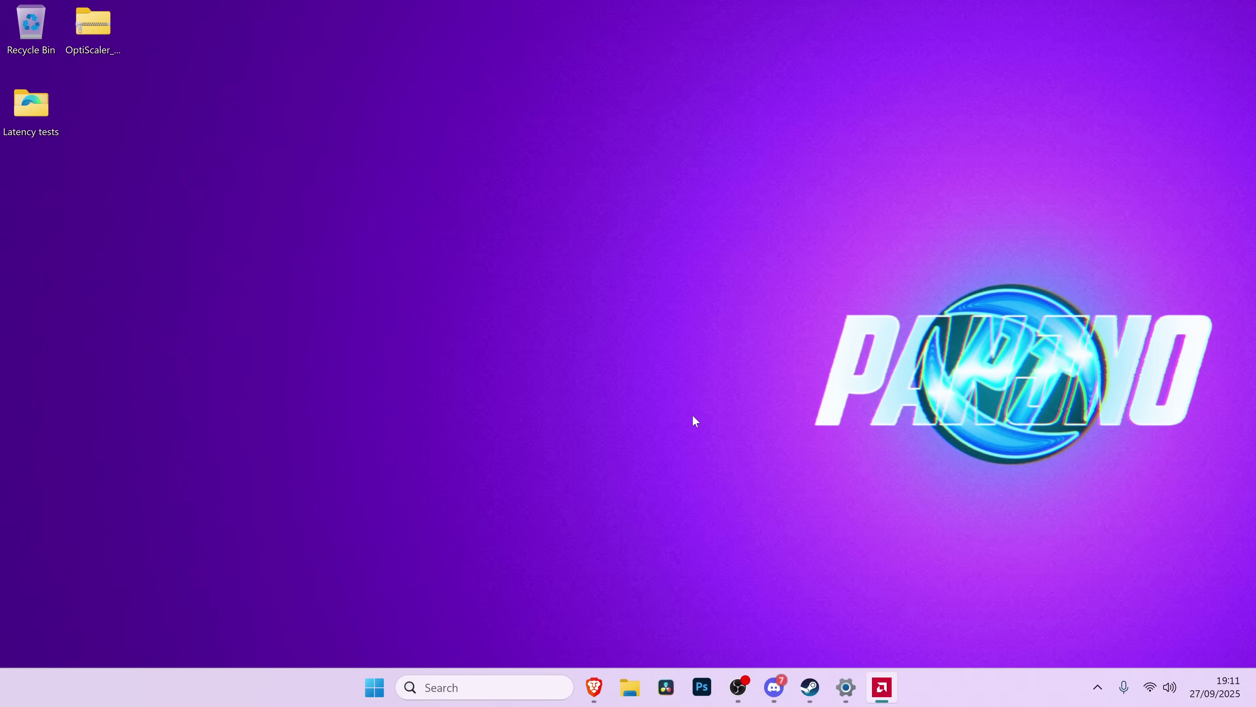
Step: In Brave, search for AMD drivers and scroll AMD's Drivers and Support page to the Windows downloads
click(594, 686)
text(amdamd)
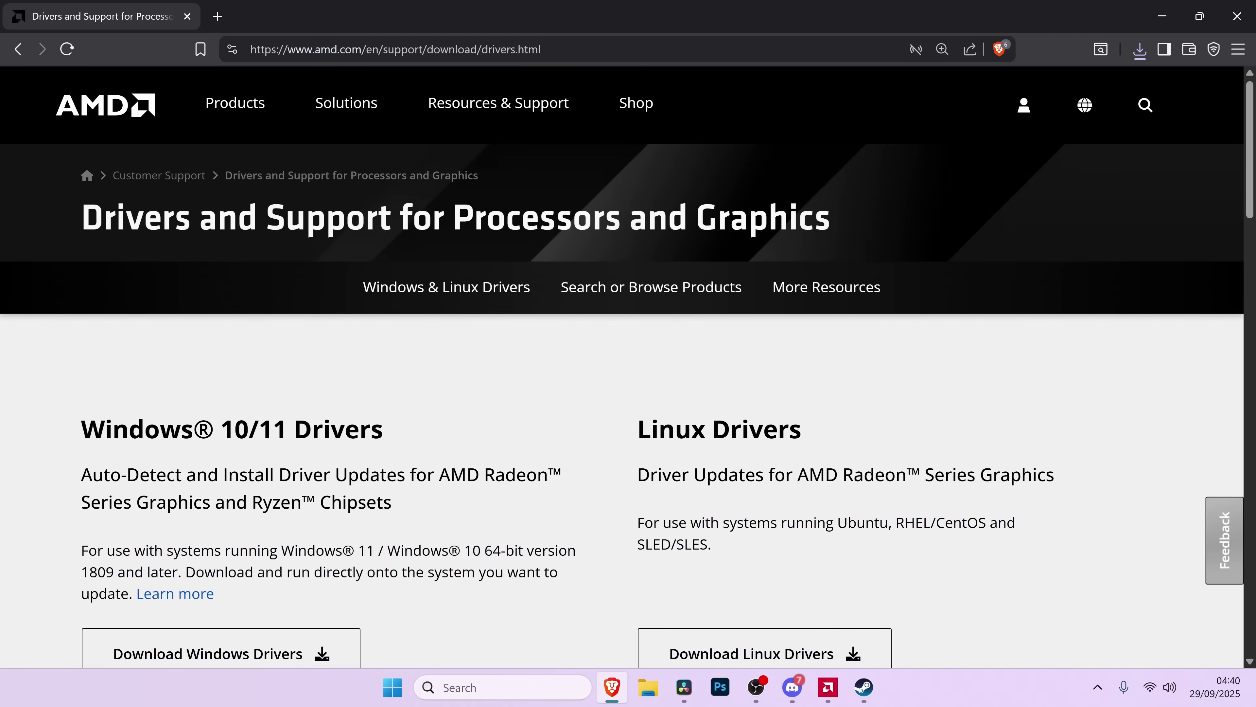
scroll(773, 235, down, 3)
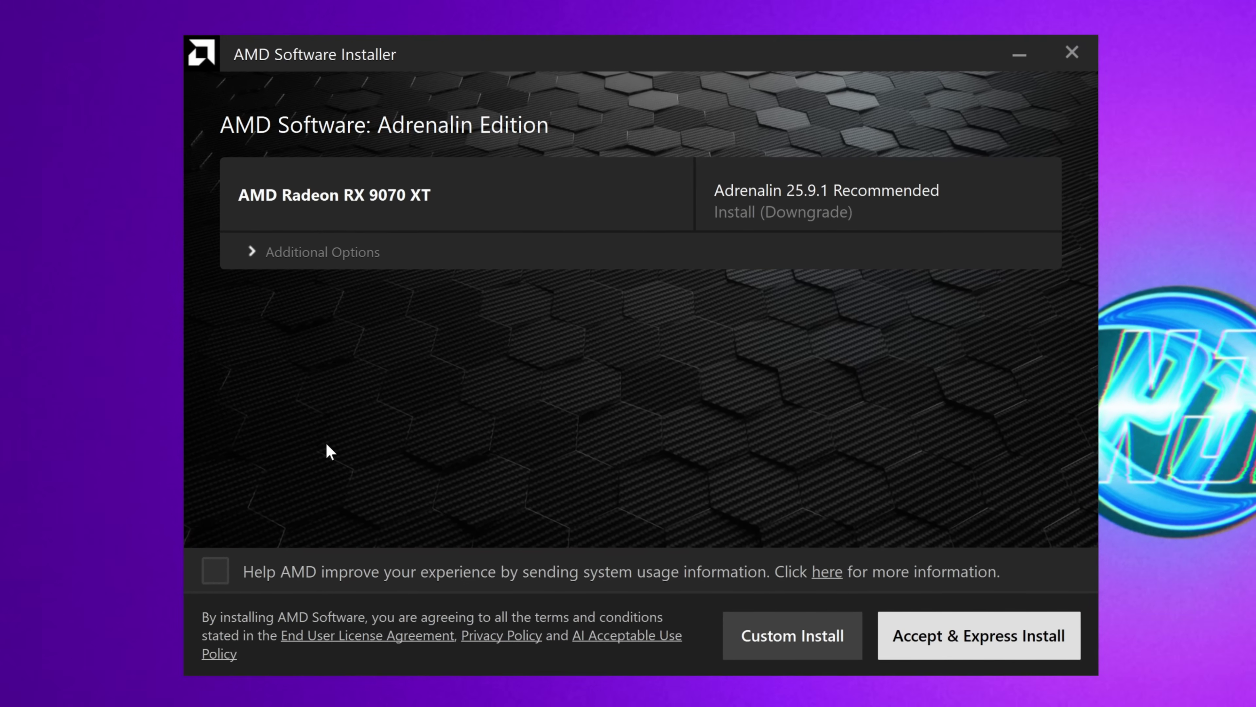
Step: Expand Additional Options and enable Factory Reset without keeping user settings
click(260, 255)
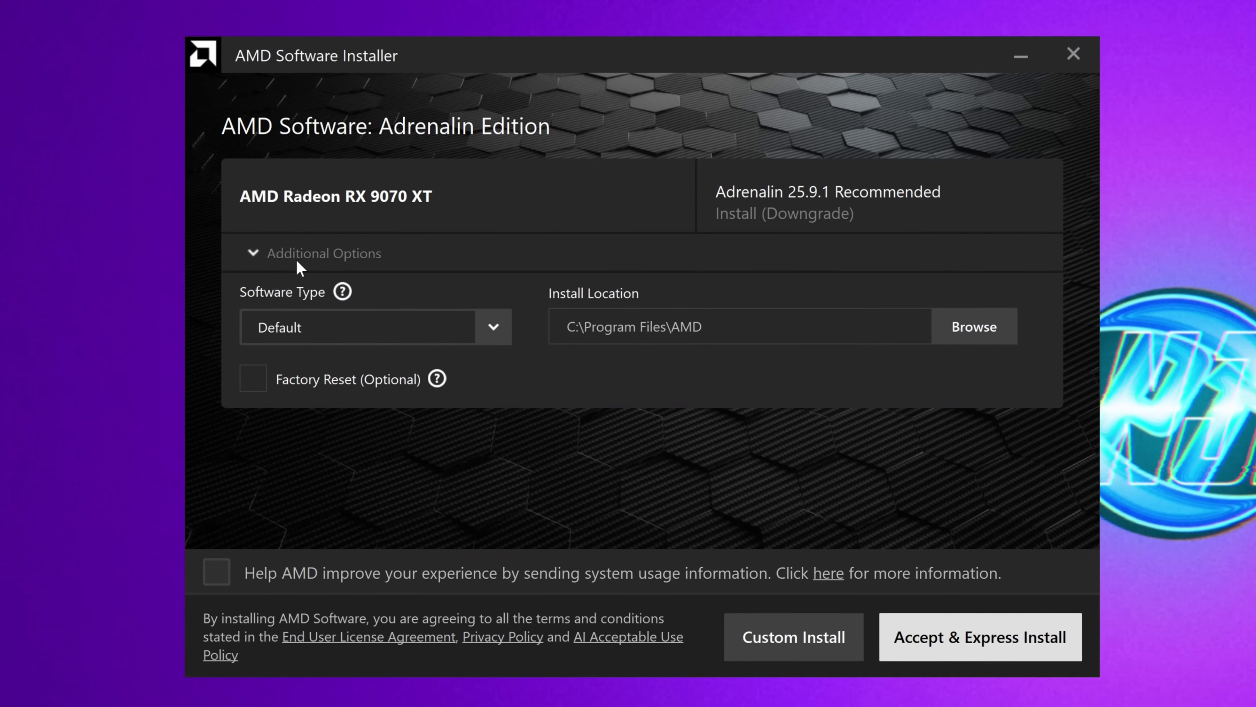
click(252, 380)
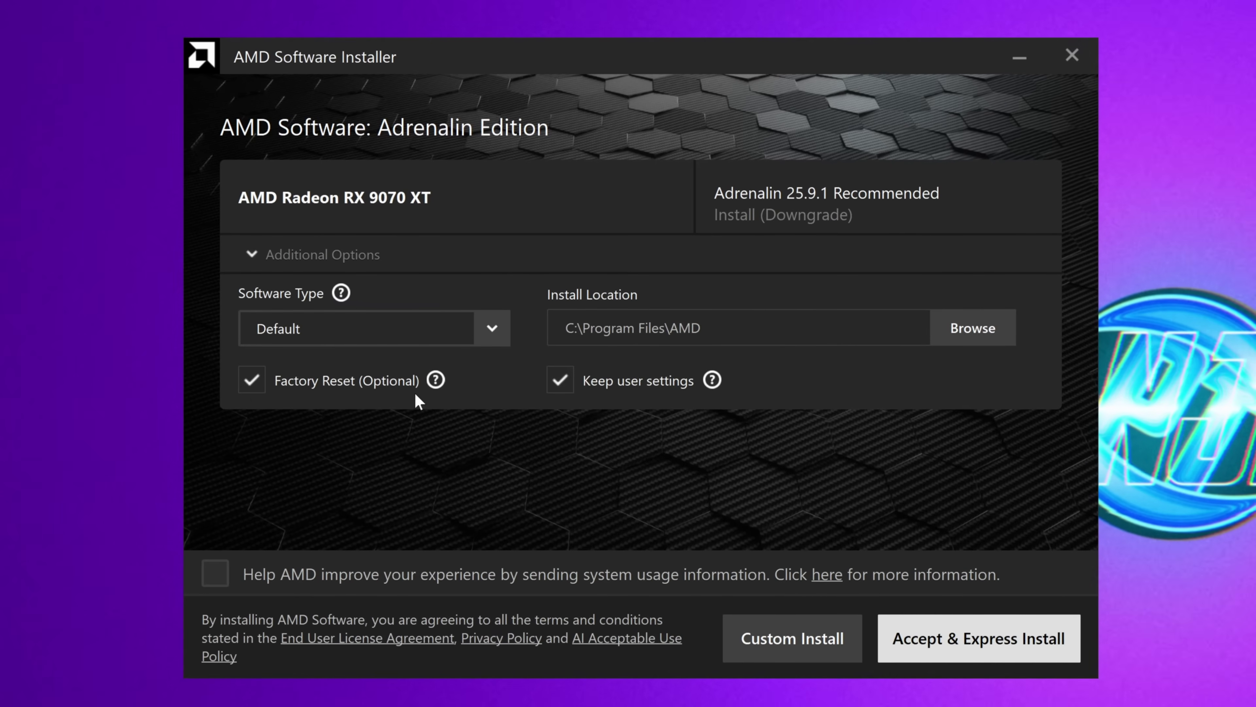
mouse_move(435, 387)
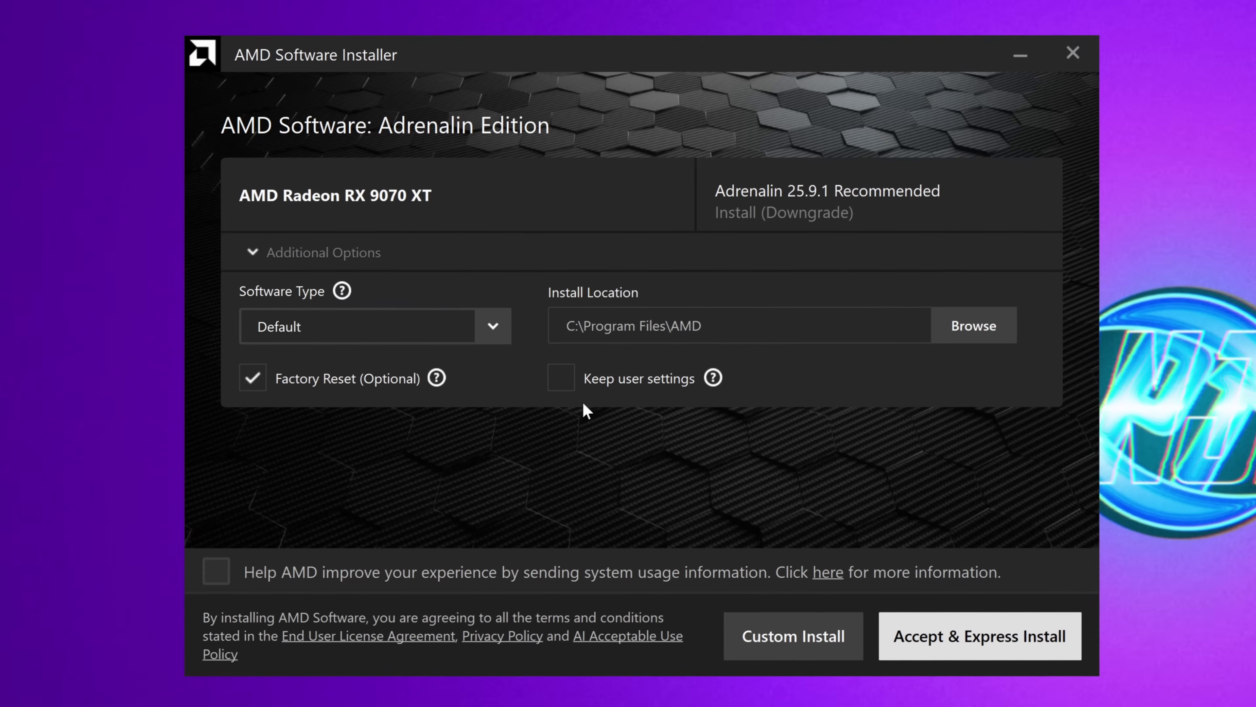
Step: In Custom Install, set AMD Chat and AMD Privacy View to Do Not Install and keep Image Inspector disabled
click(806, 641)
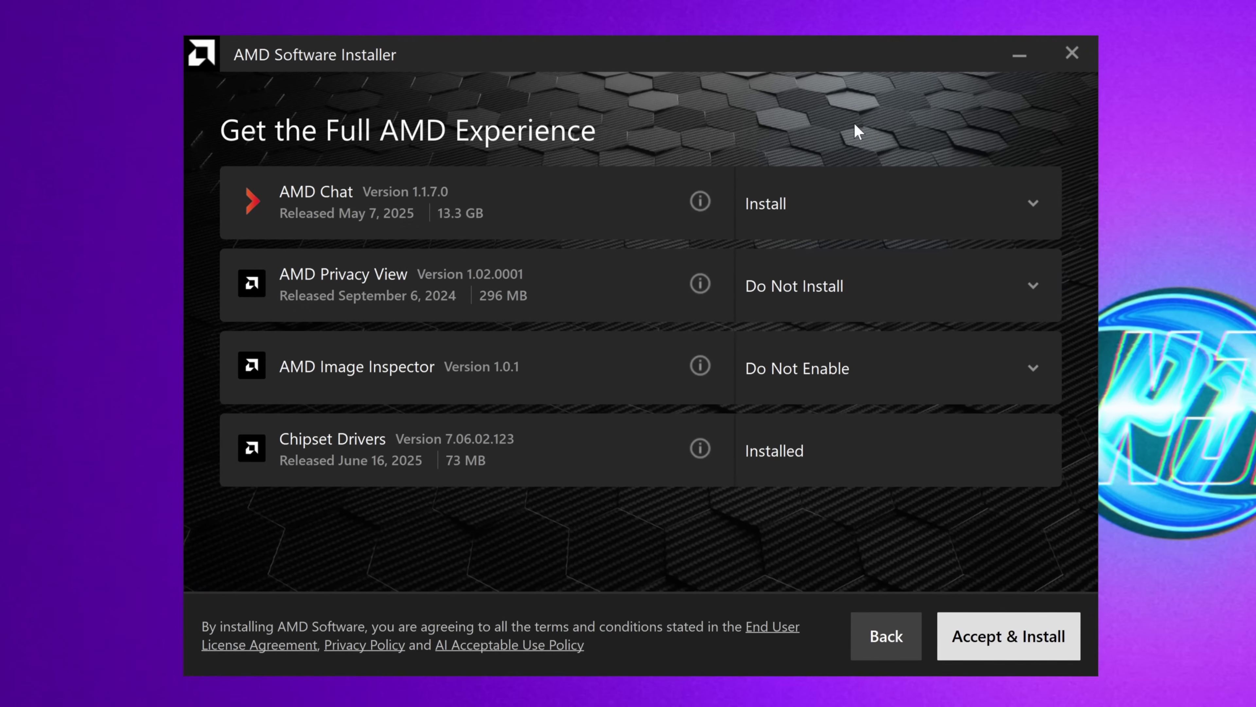
click(859, 203)
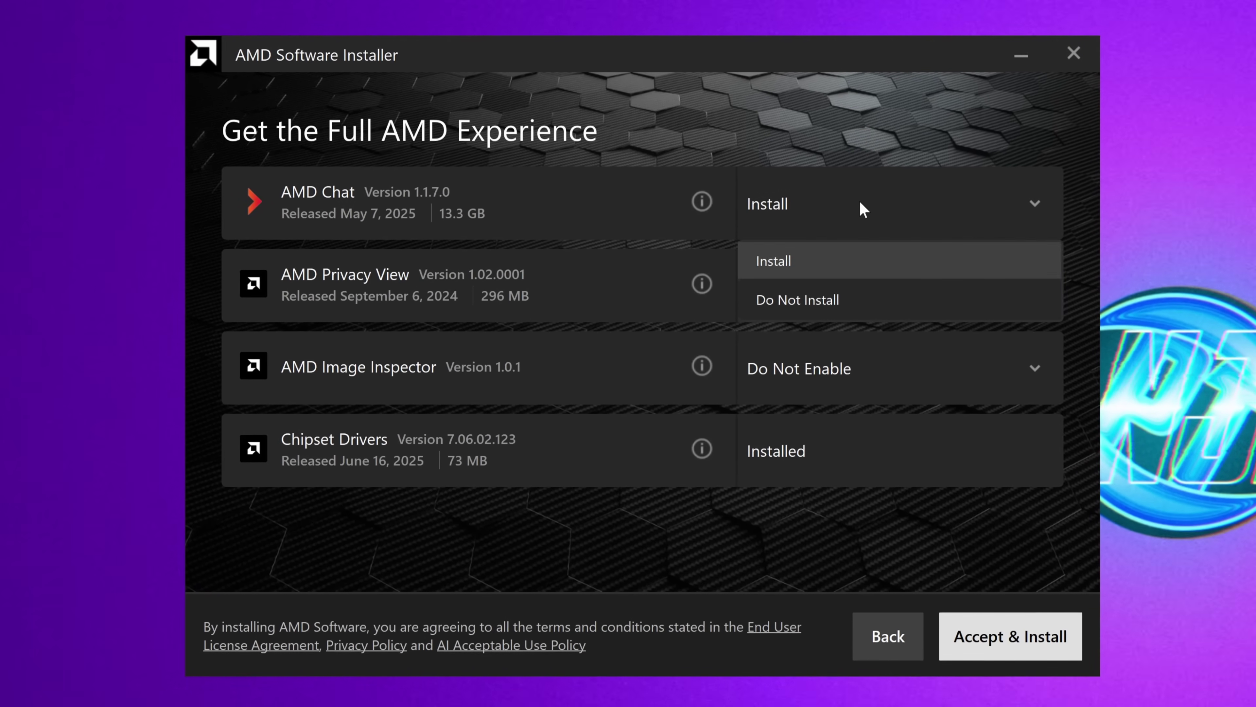
click(809, 293)
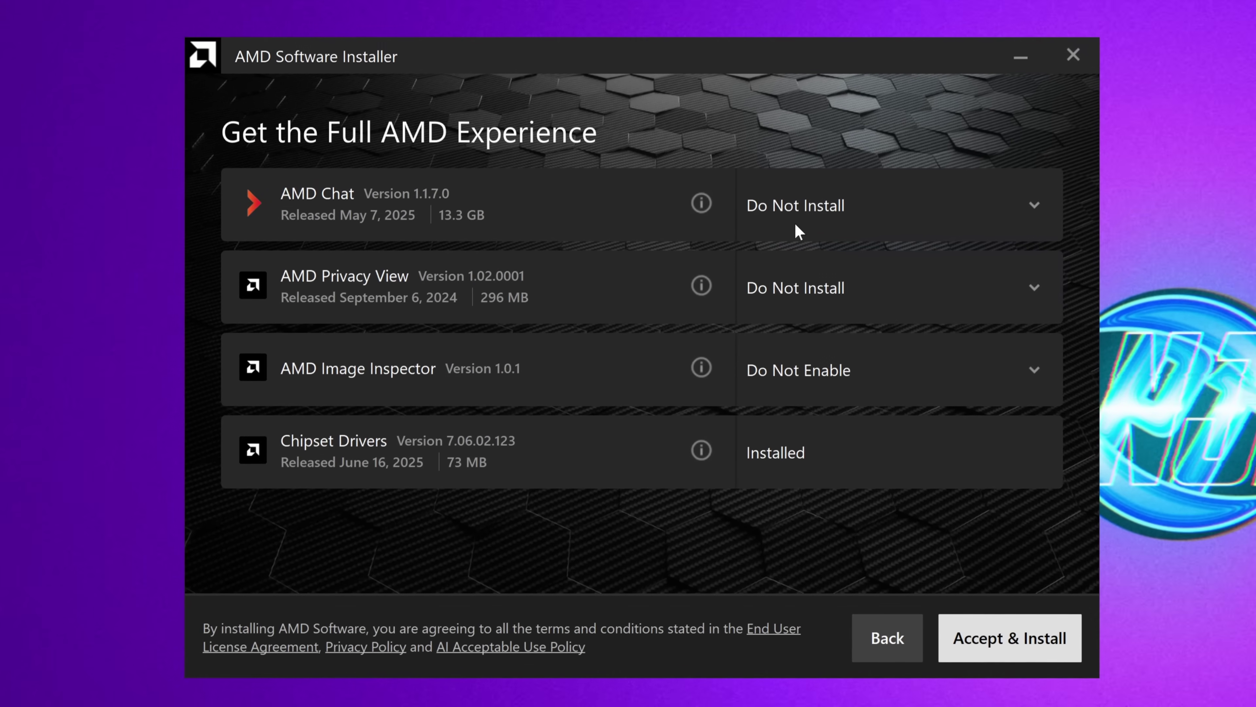
click(805, 381)
click(805, 383)
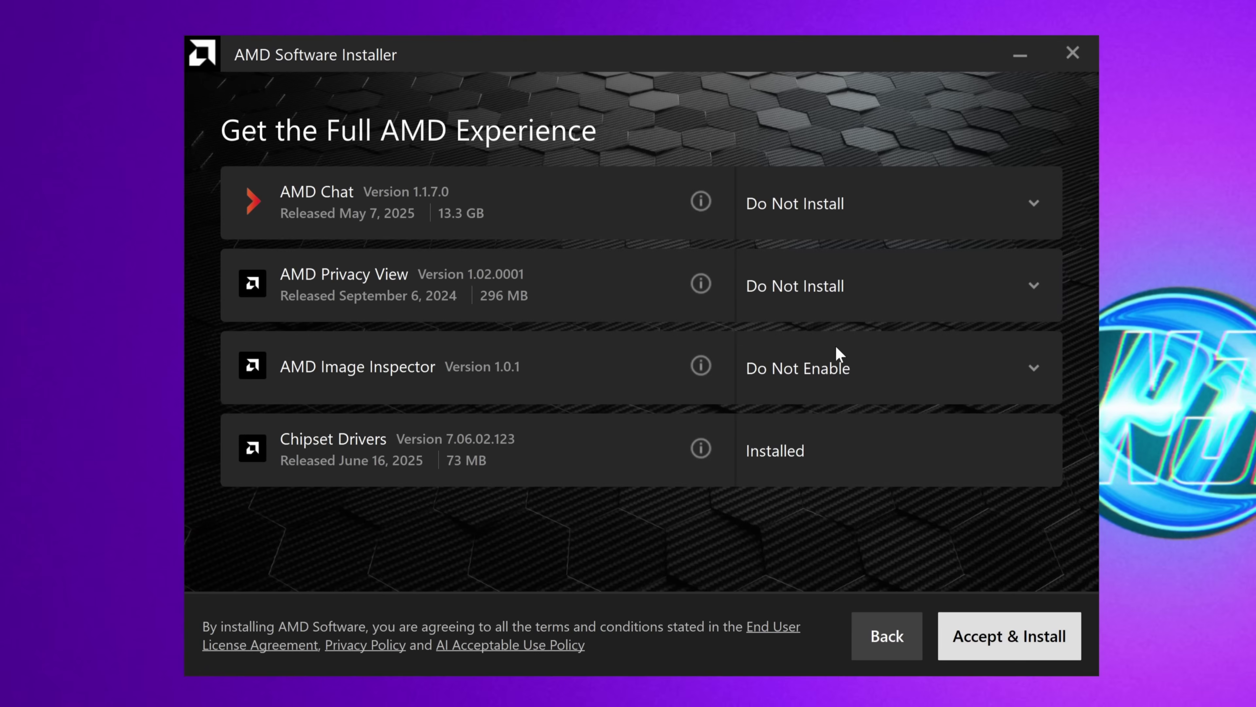
click(806, 373)
click(811, 449)
click(813, 286)
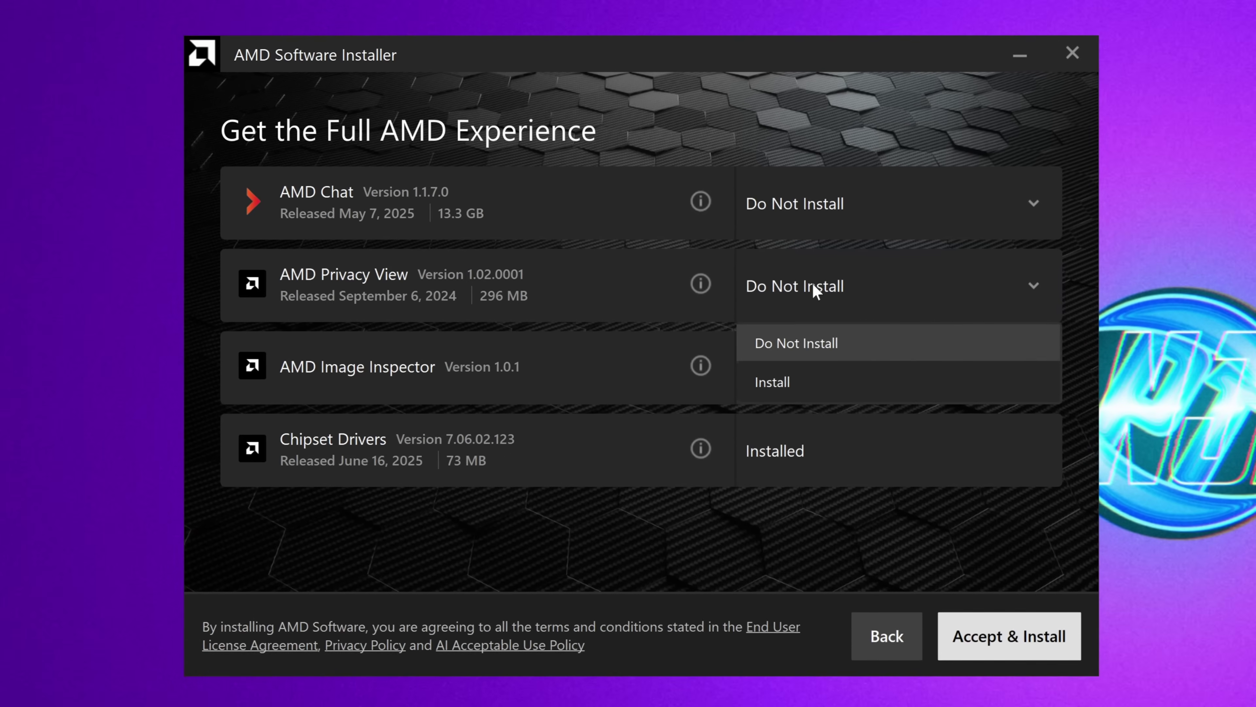
click(805, 406)
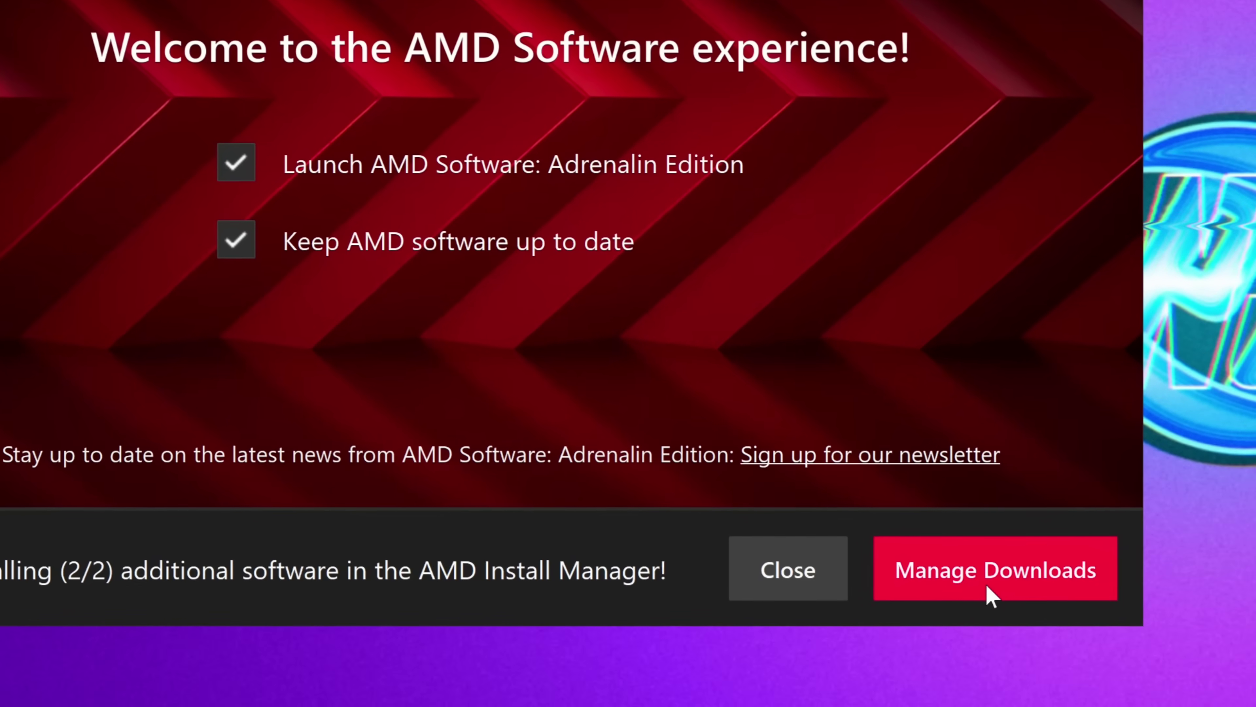
Step: Review installed AMD software in the Install Manager, skip first-run setup, and open the Gaming page
click(952, 588)
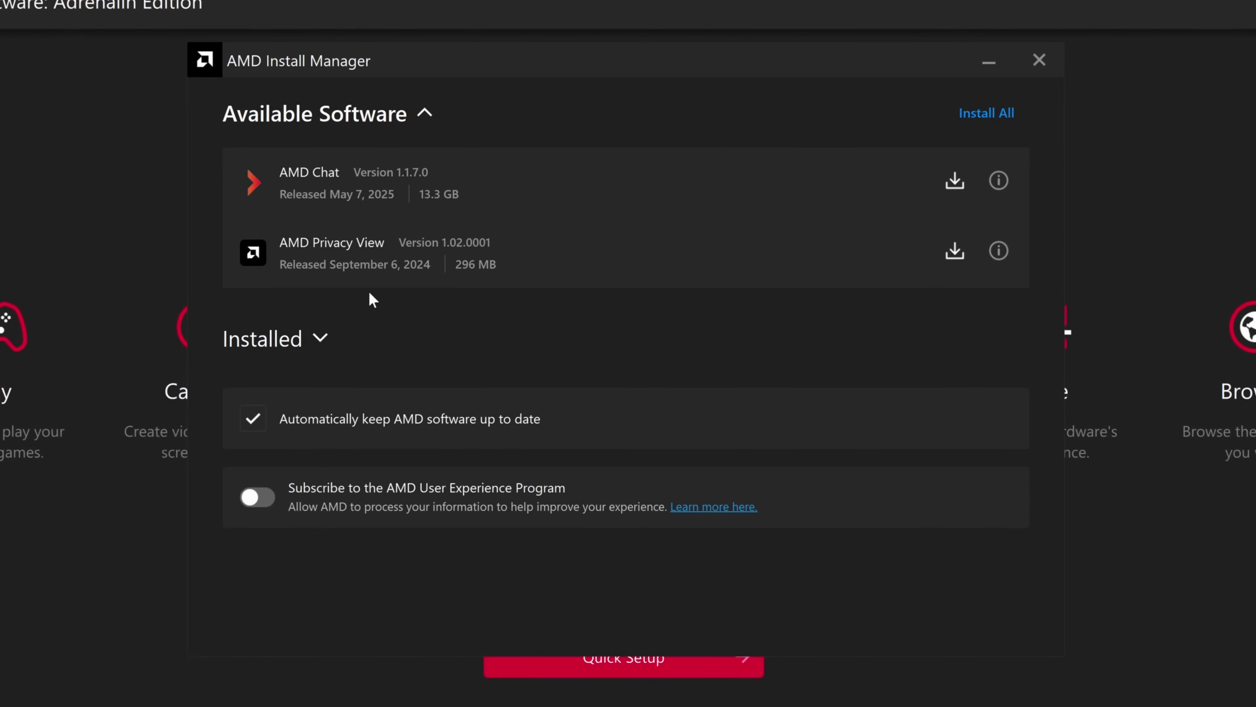
click(322, 339)
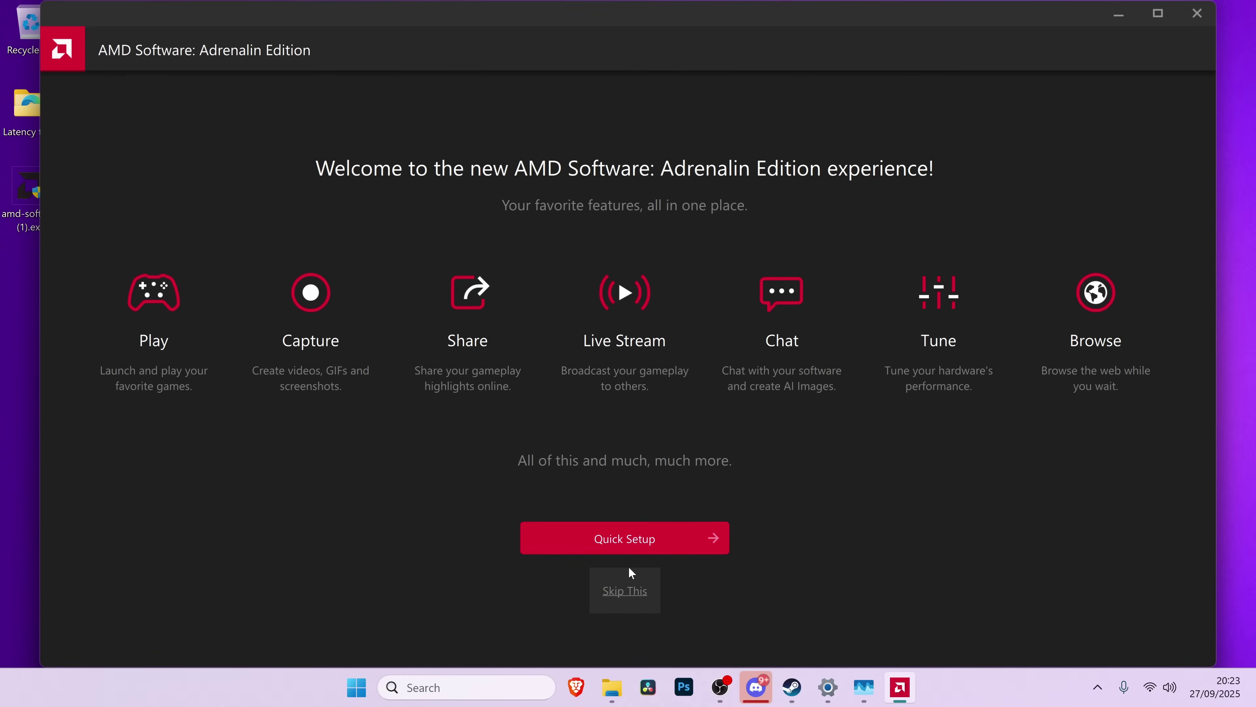
click(622, 592)
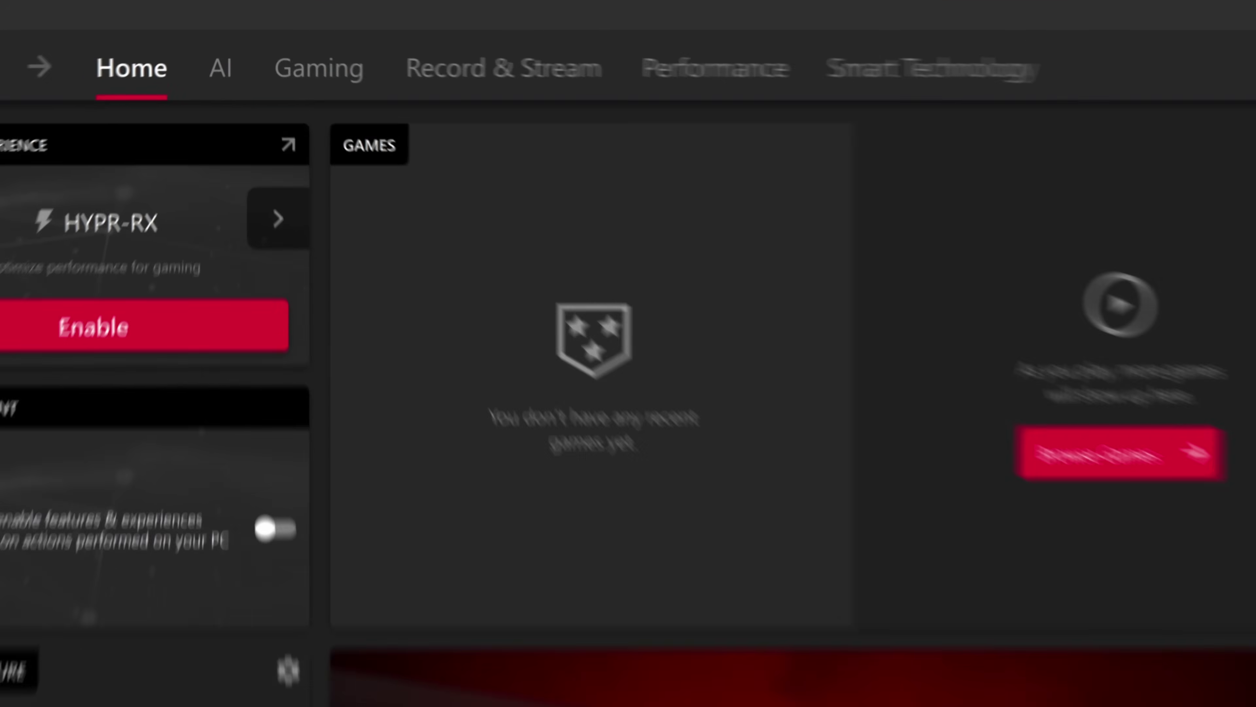
click(313, 97)
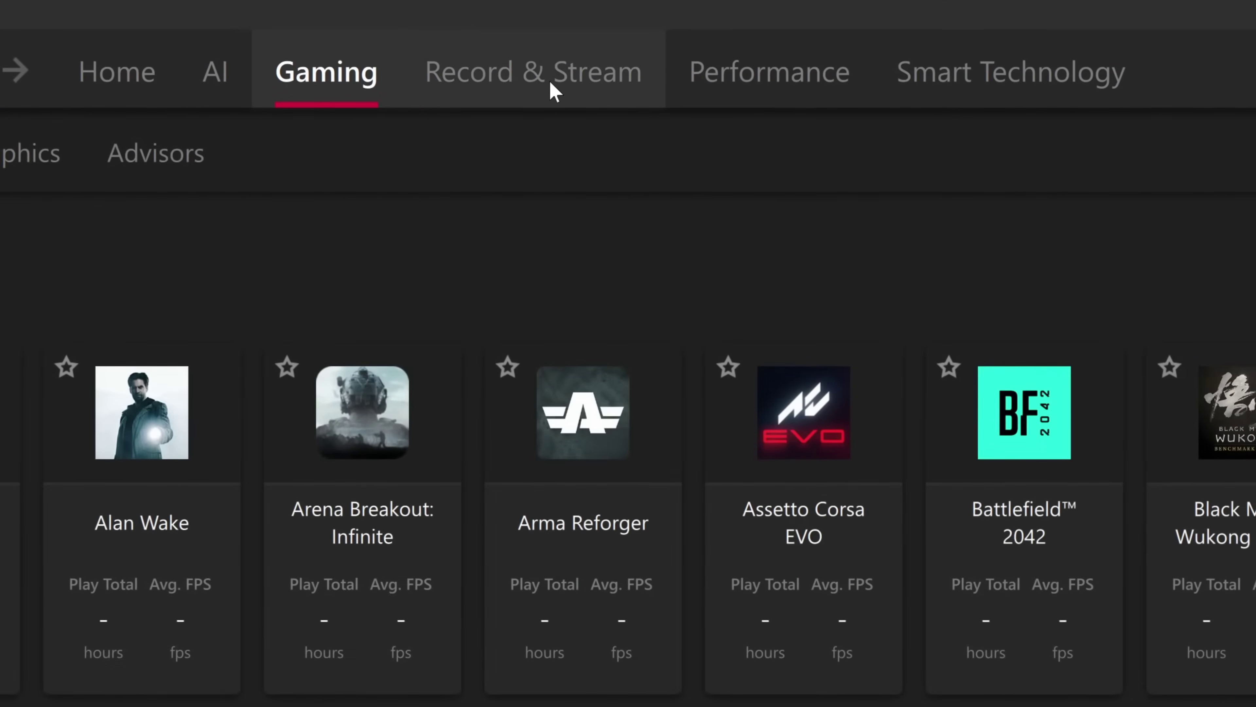